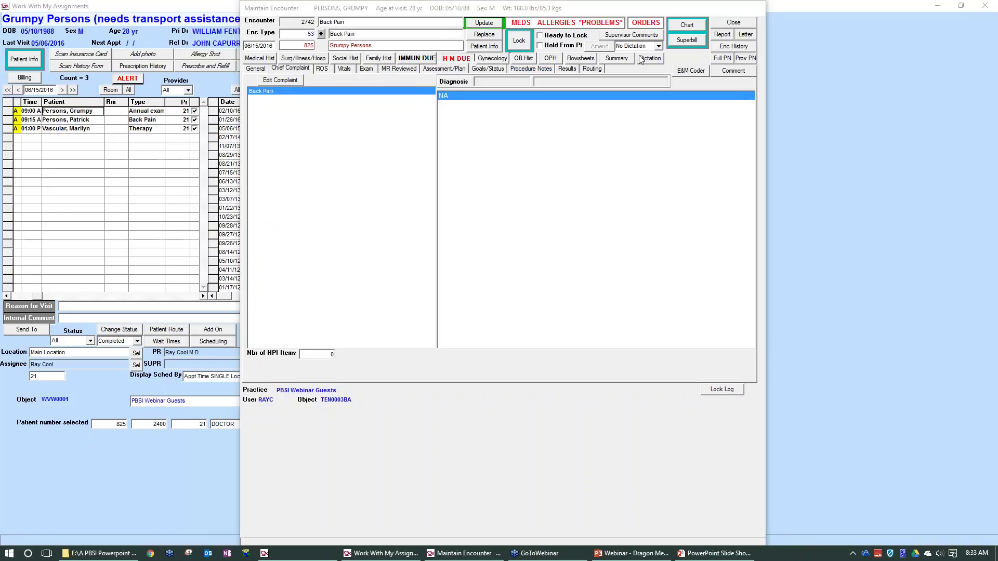
# Open the dictation page of the back pain encounter and dictate the presentation, blood pressure, hypertension and review-of-systems notes.
pyautogui.click(649, 58)
pyautogui.click(287, 178)
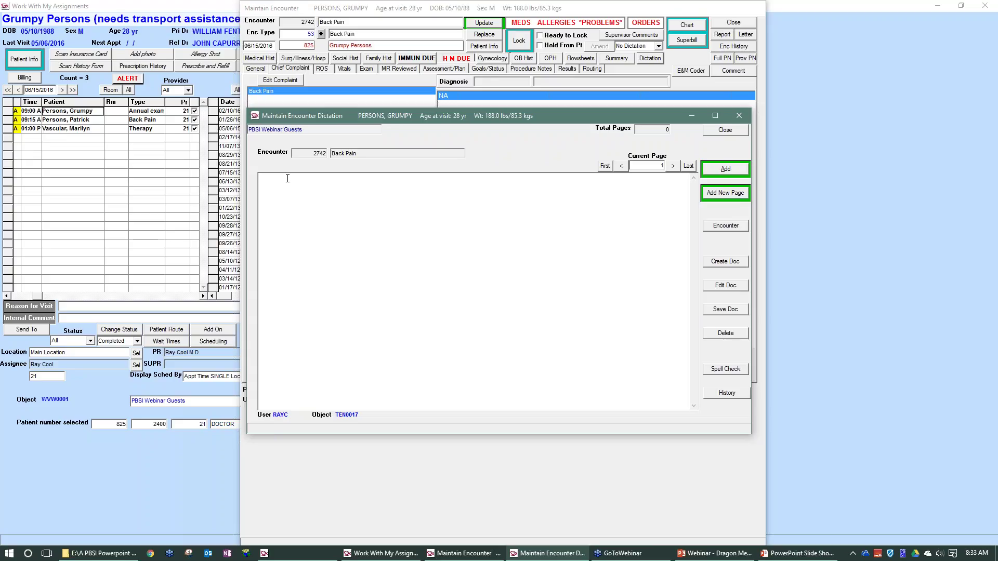
pyautogui.click(288, 178)
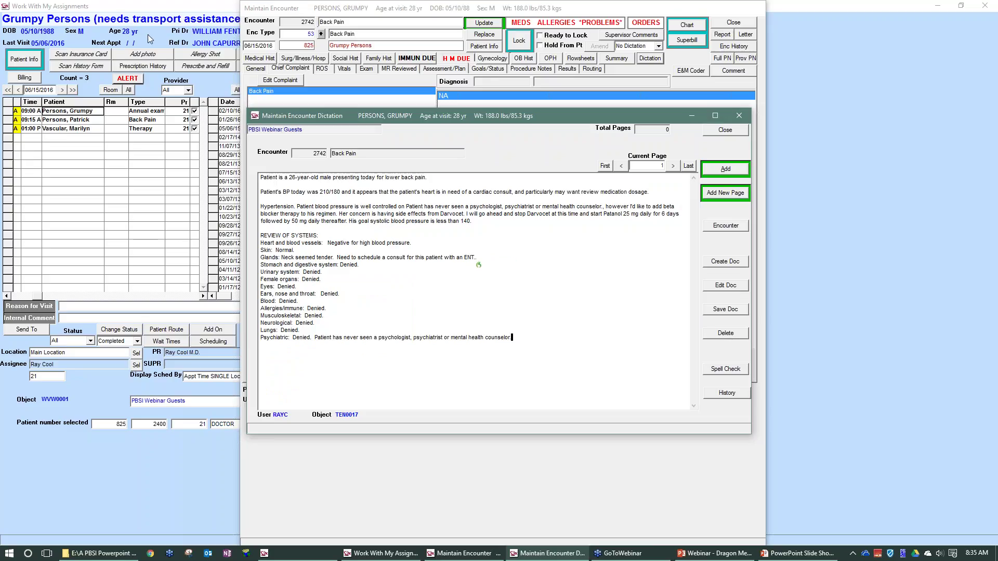
# Highlight the hypertension paragraph and the REVIEW OF SYSTEMS block in the dictation to examine the templated text.
pyautogui.moveTo(261, 205); pyautogui.dragTo(471, 231)
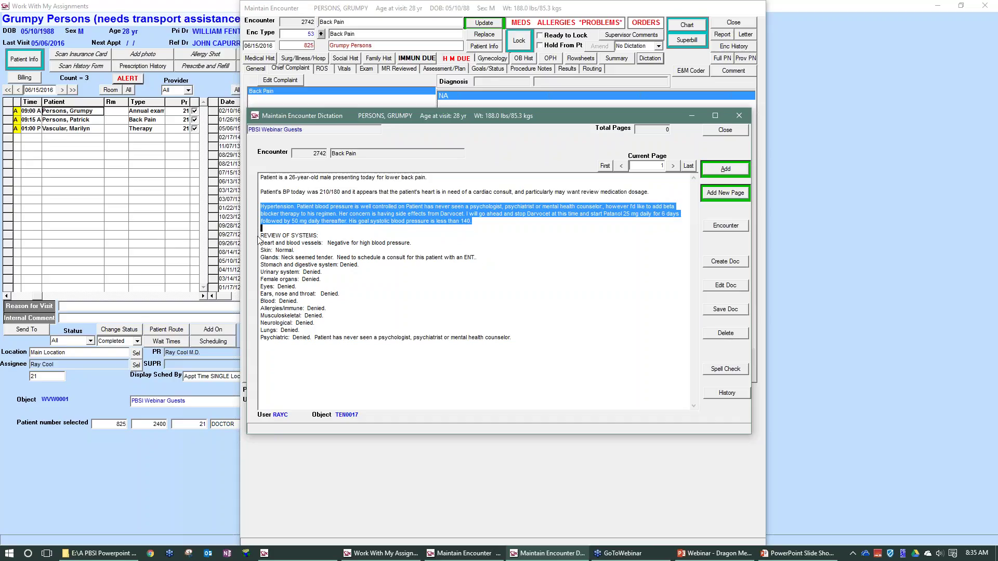
pyautogui.moveTo(260, 235); pyautogui.dragTo(521, 341)
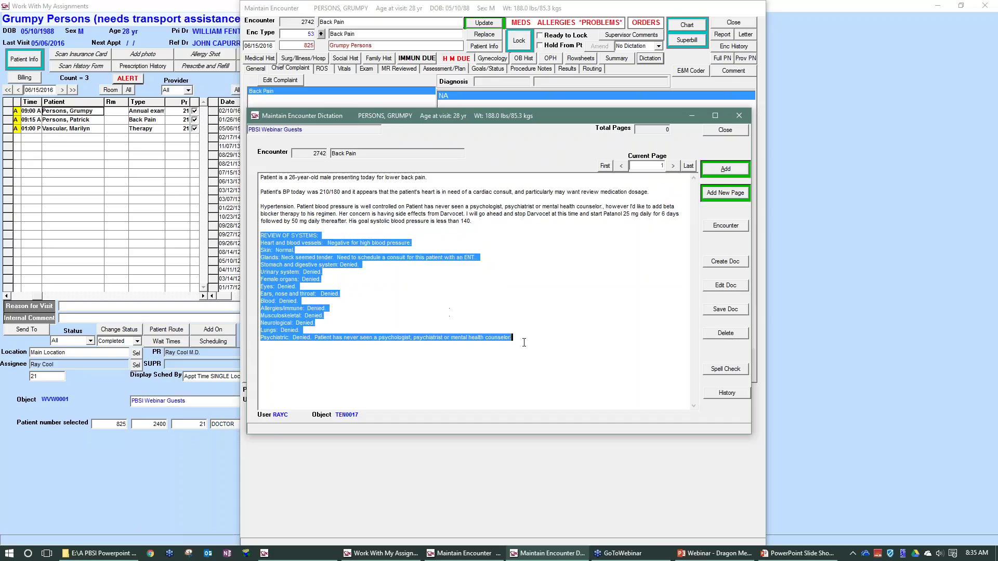
pyautogui.click(282, 225)
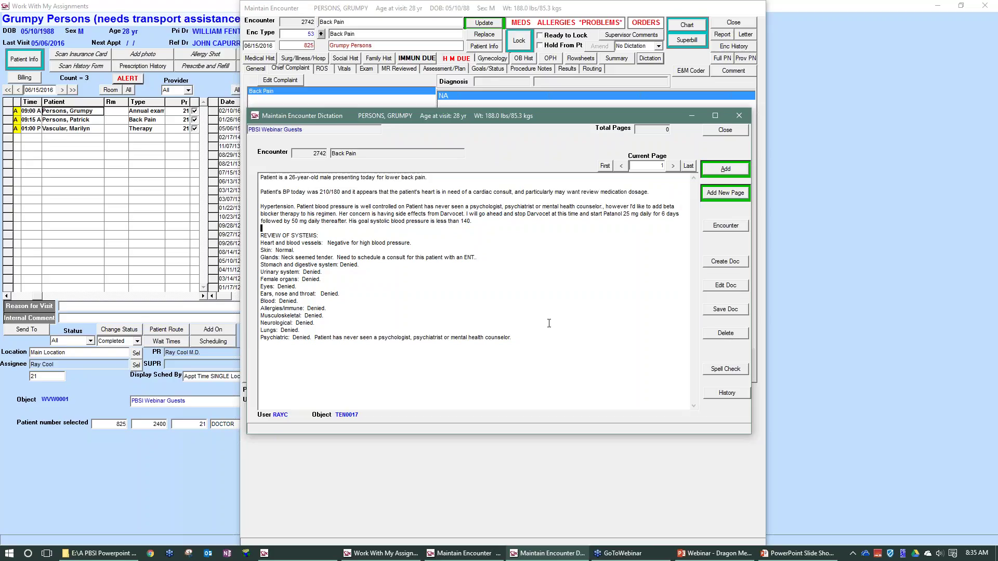
# Switch to the PowerPoint slide show and view the Key Features for Clinical Use slide.
pyautogui.hotkey('alt', 'Tab')
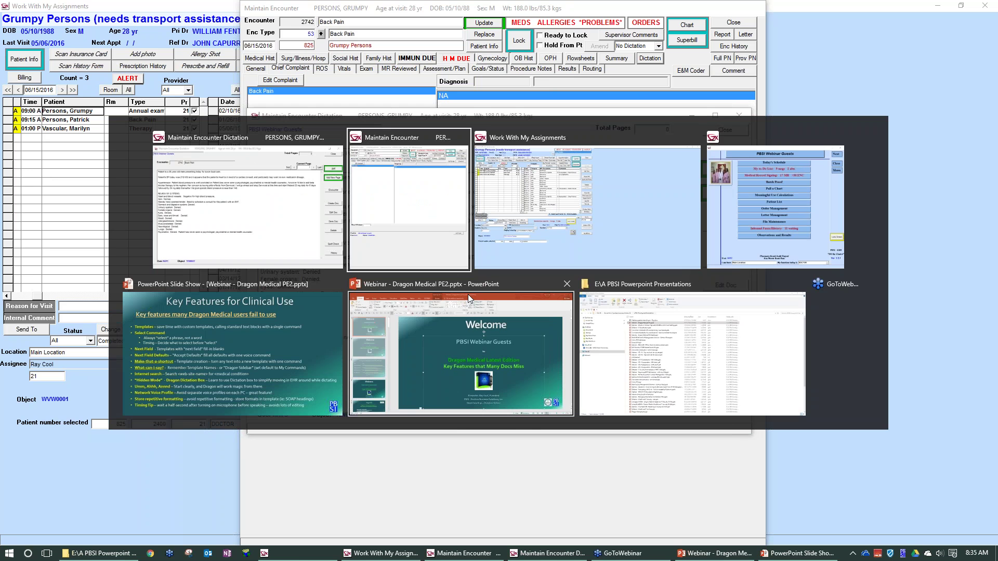
pyautogui.hotkey('alt', 'Tab')
pyautogui.hotkey('alt', 'Tab')
pyautogui.hotkey('alt', 'Tab')
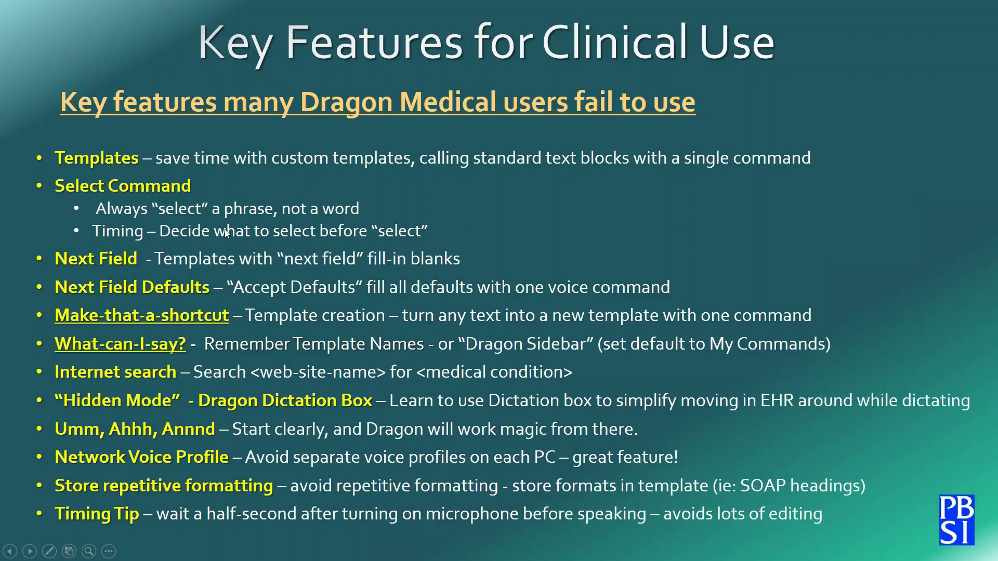
# Return to the encounter dictation and replace "effects from Darvocet" with "affects from Lipitor" in the hypertension paragraph.
pyautogui.hotkey('alt', 'Tab')
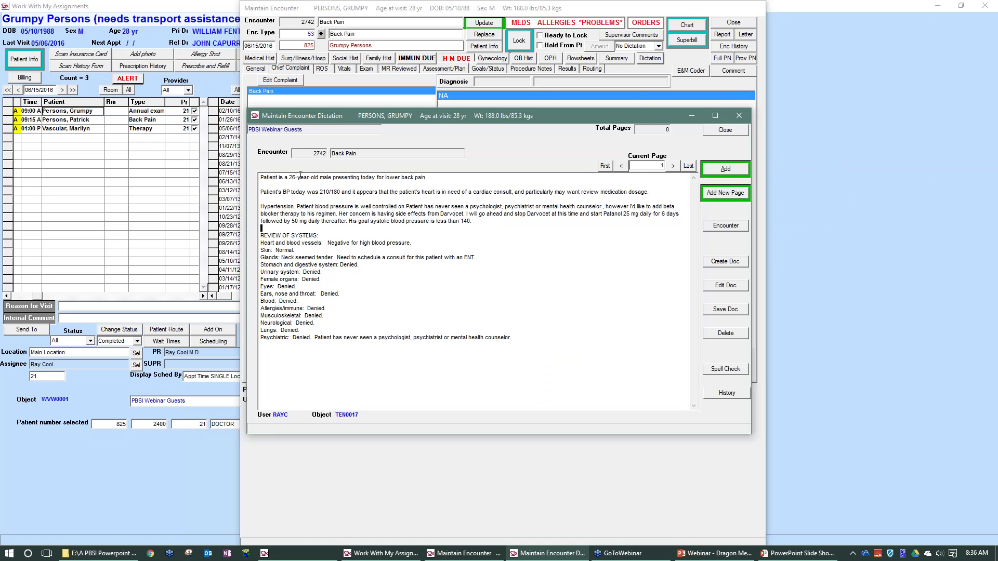
pyautogui.click(529, 337)
pyautogui.hotkey('ctrl', 'a')
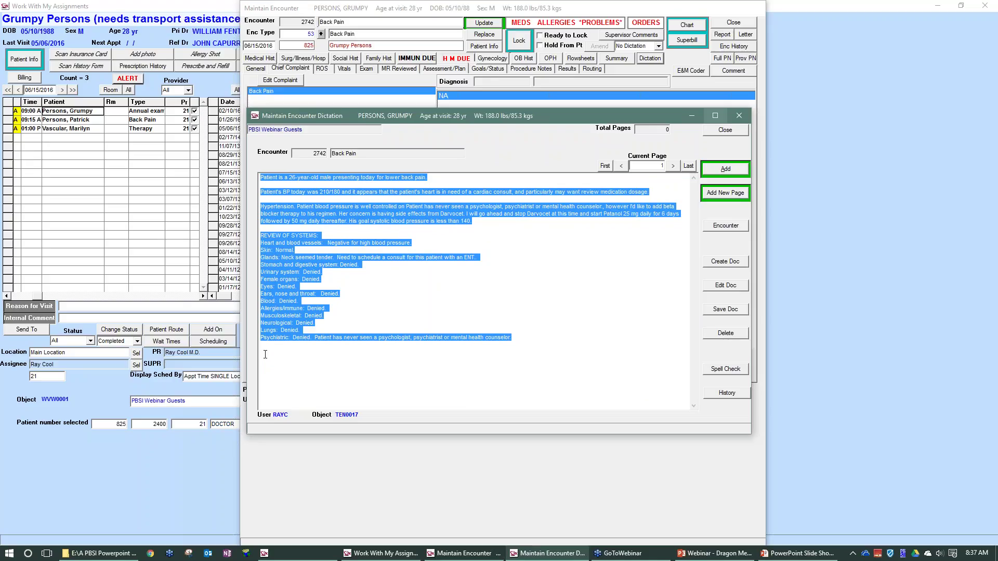
pyautogui.click(268, 354)
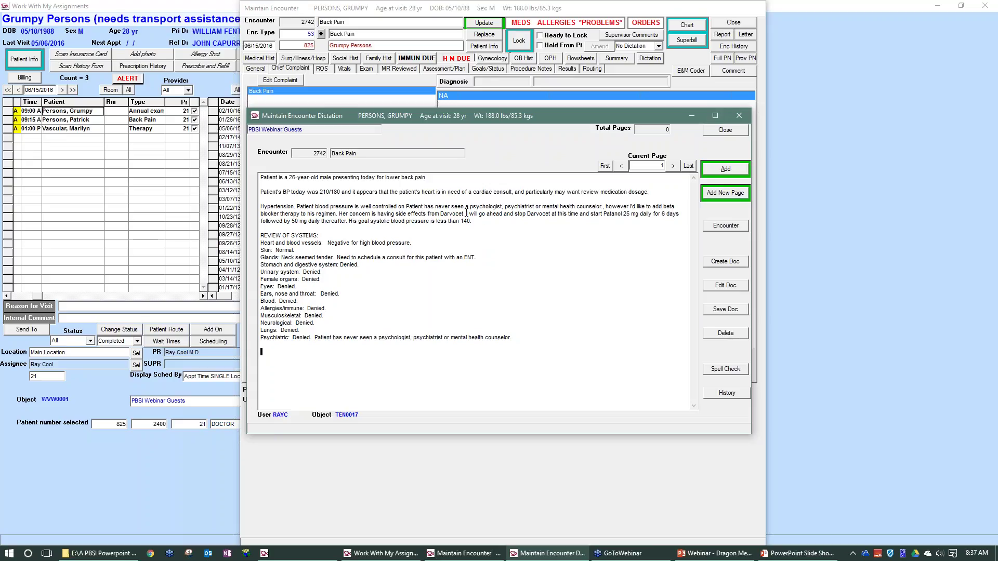
pyautogui.click(465, 213)
pyautogui.moveTo(466, 213); pyautogui.dragTo(410, 214)
pyautogui.click(274, 358)
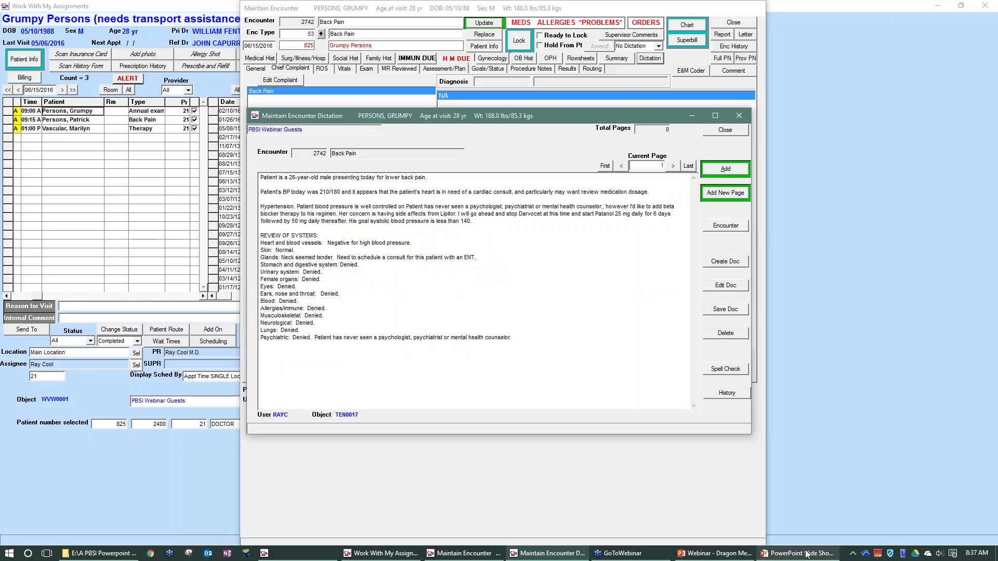
# Bring the PowerPoint slide show forward to read the Next Field and Next Field Defaults items.
pyautogui.moveTo(806, 554)
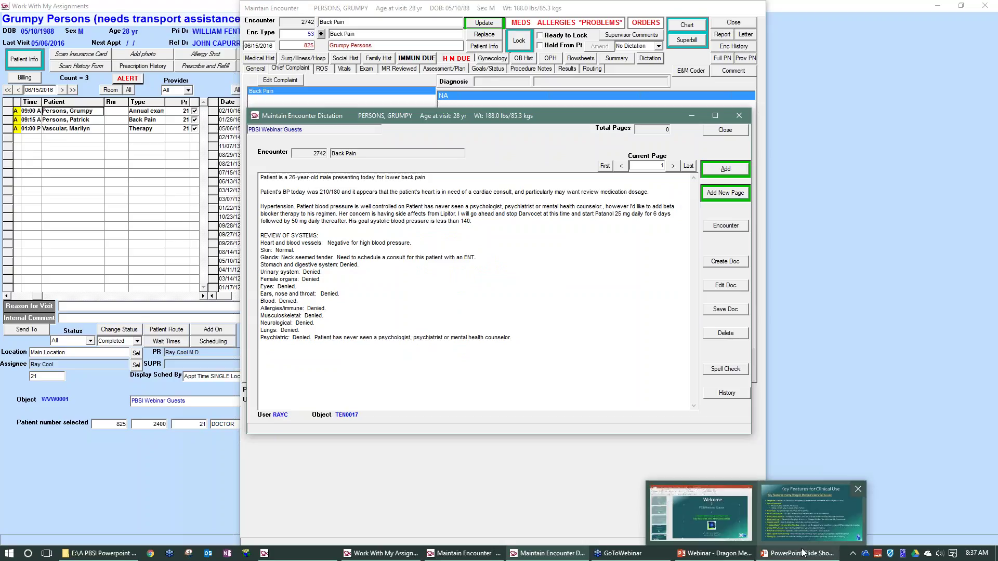
pyautogui.hotkey('alt', 'Tab')
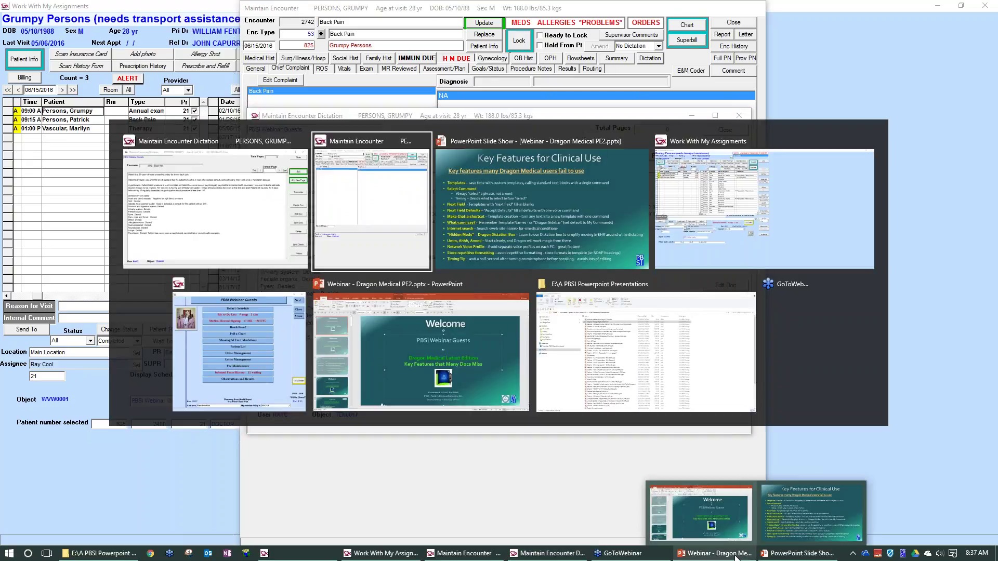
pyautogui.hotkey('alt', 'Tab')
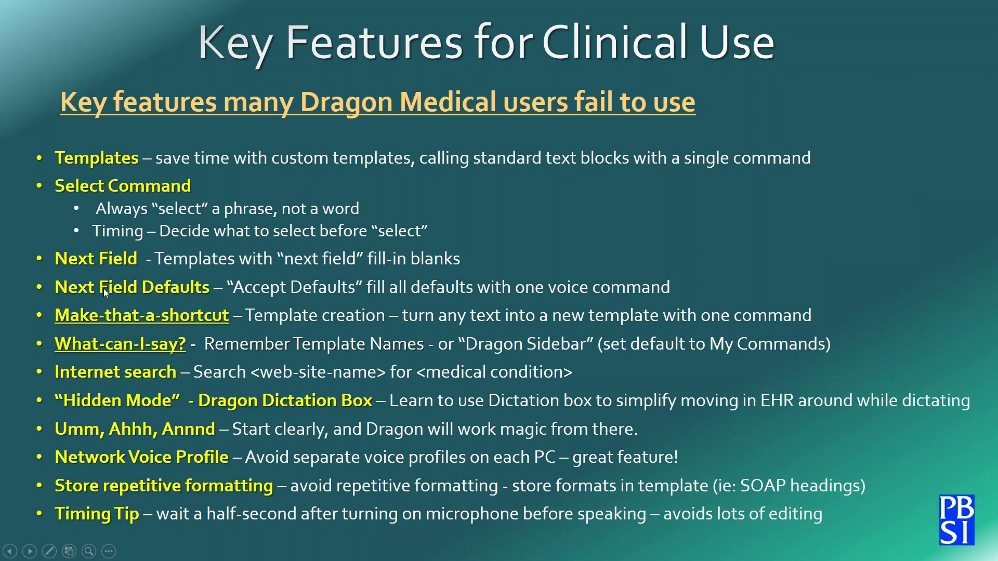
# Replace the REVIEW OF SYSTEMS section of the encounter dictation with an exam note covering general, HEENT, heart, lungs, abdomen and musculoskeletal findings.
pyautogui.hotkey('alt', 'Tab')
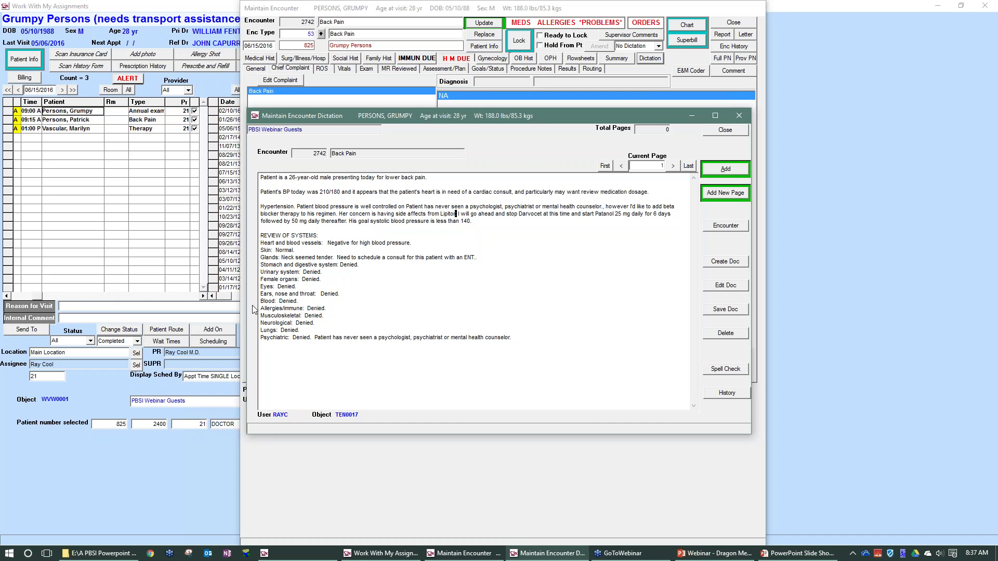
pyautogui.moveTo(522, 342); pyautogui.dragTo(240, 231)
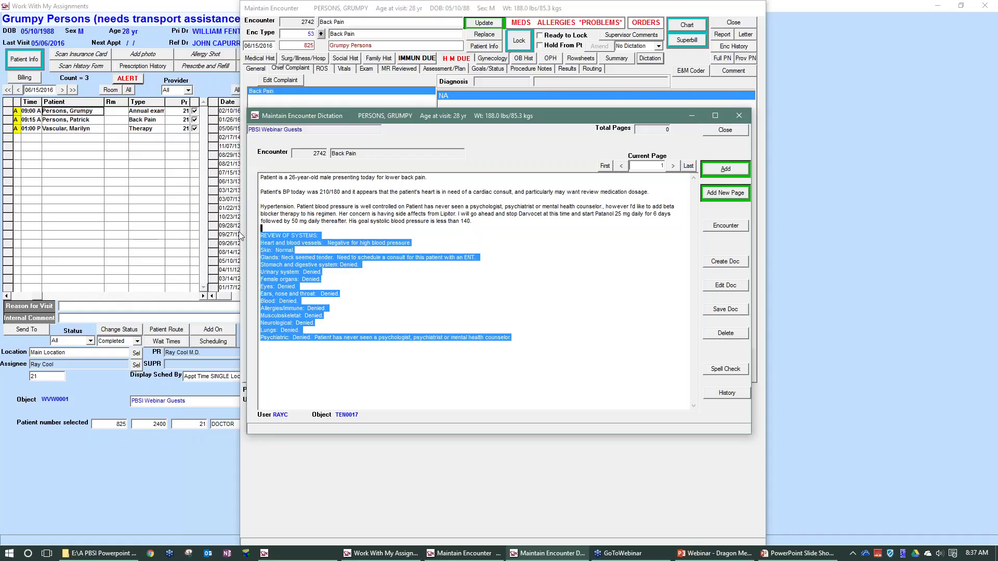
pyautogui.press('Delete')
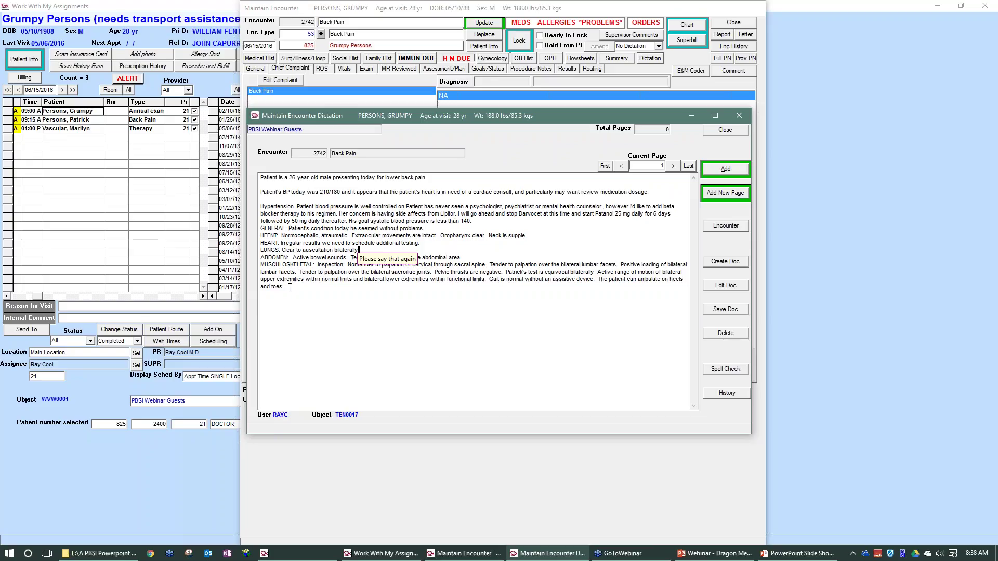
# Replace the hypertension paragraph and exam findings with an OPERATIVE REPORT dated June 15, 2016 for procedure "Lower back pain evaluation".
pyautogui.keyDown('shift'); pyautogui.click(265, 227); pyautogui.keyUp('shift')
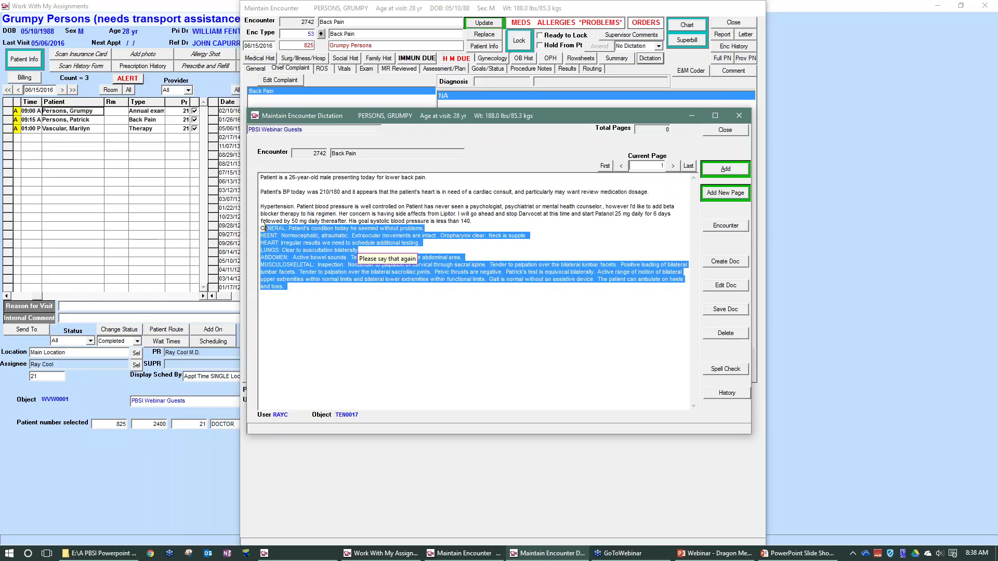
pyautogui.keyDown('shift'); pyautogui.click(259, 228); pyautogui.keyUp('shift')
pyautogui.click(319, 229)
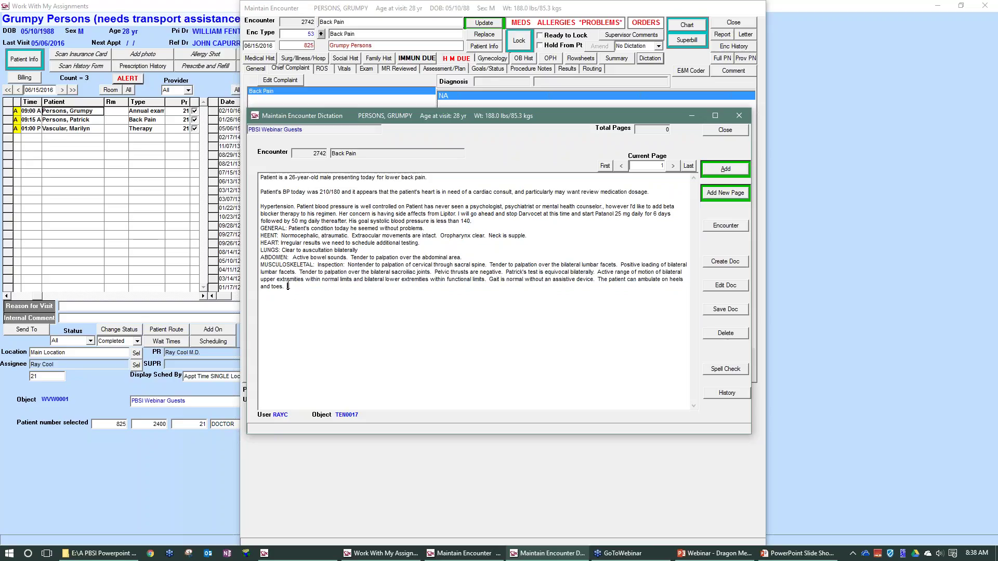
pyautogui.moveTo(288, 285); pyautogui.dragTo(261, 207)
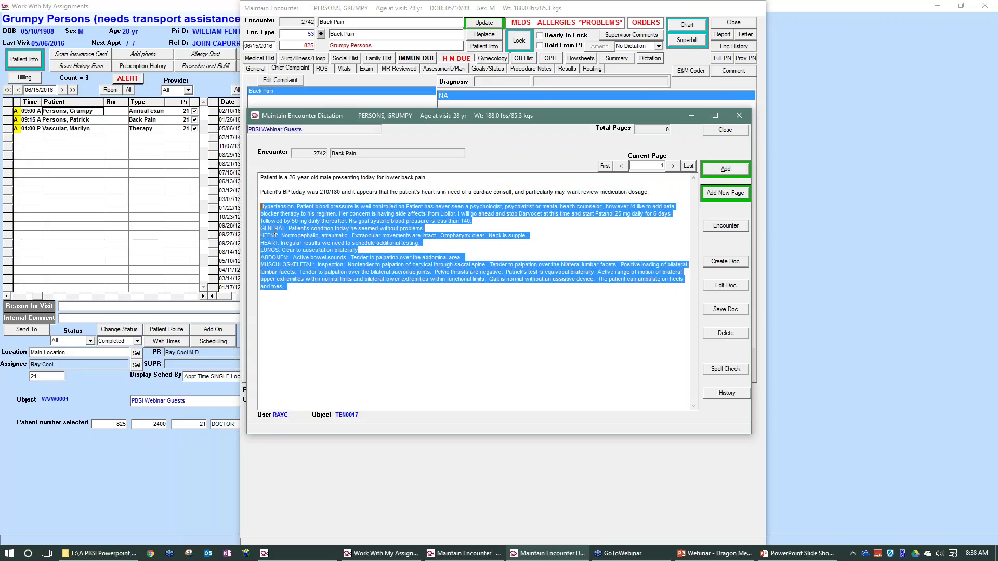
pyautogui.press('Delete')
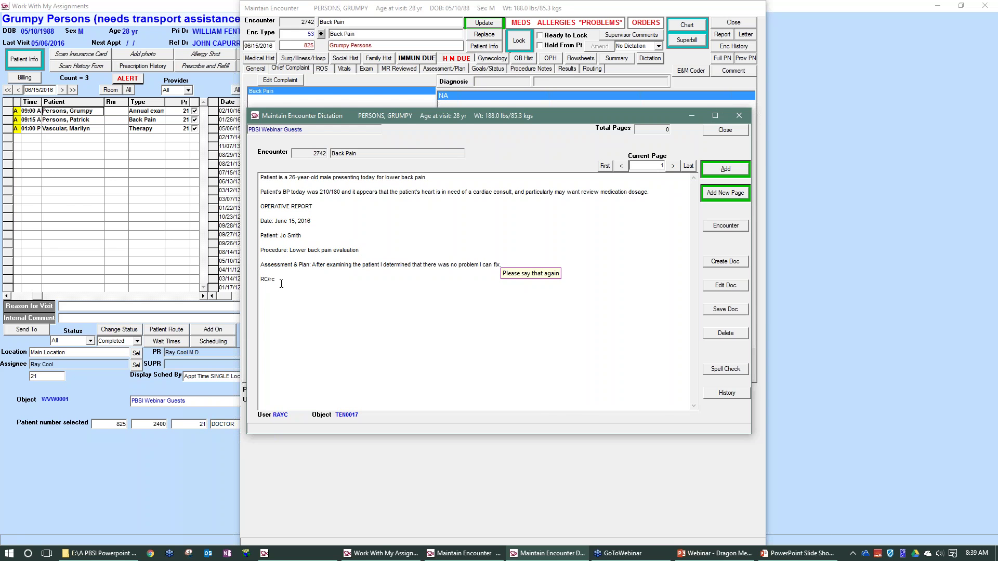
# Check the Make-that-a-shortcut item in the slide show, and delete the whole OPERATIVE REPORT text from the encounter dictation.
pyautogui.hotkey('alt', 'Tab')
pyautogui.hotkey('alt', 'Tab')
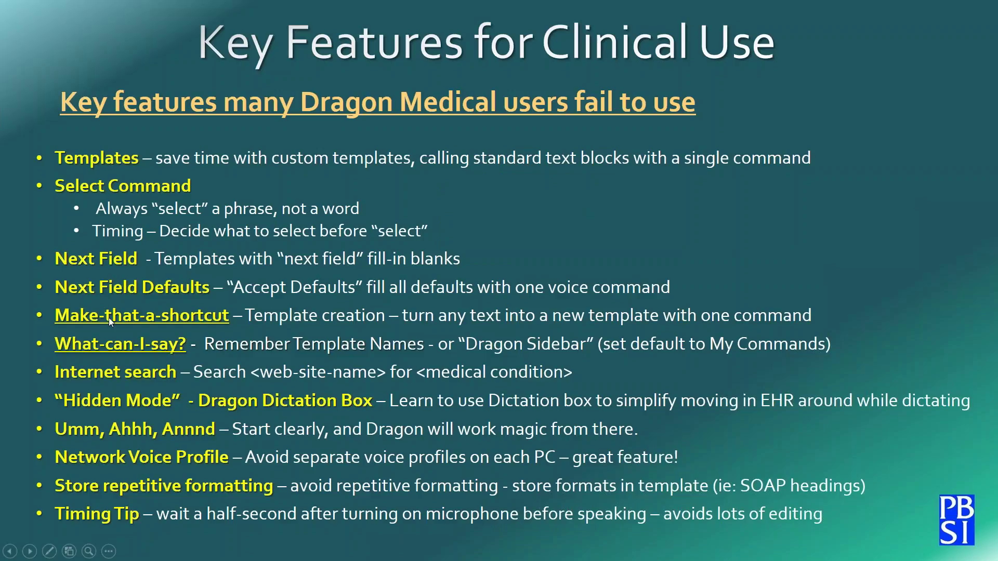
pyautogui.hotkey('alt', 'Tab')
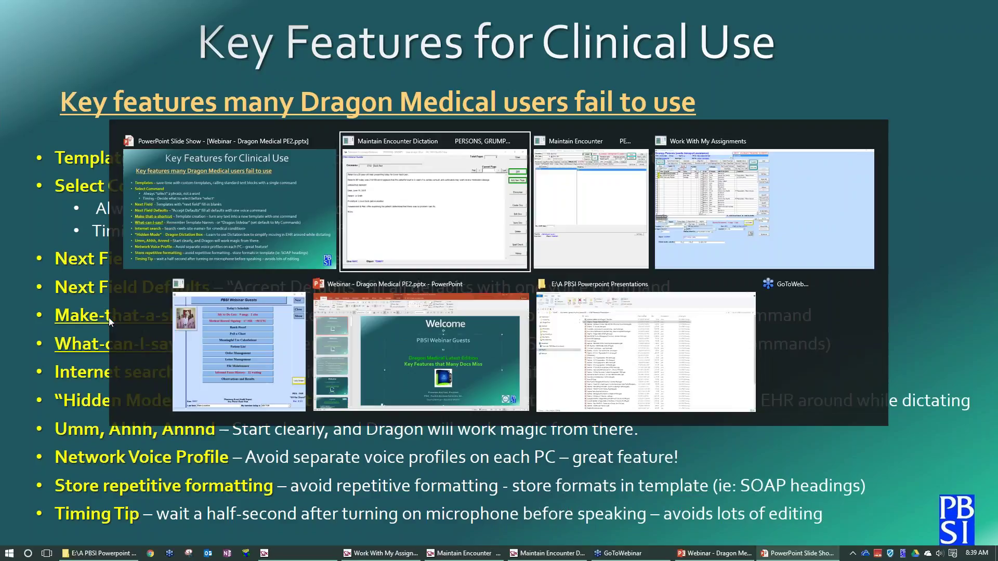
pyautogui.click(274, 305)
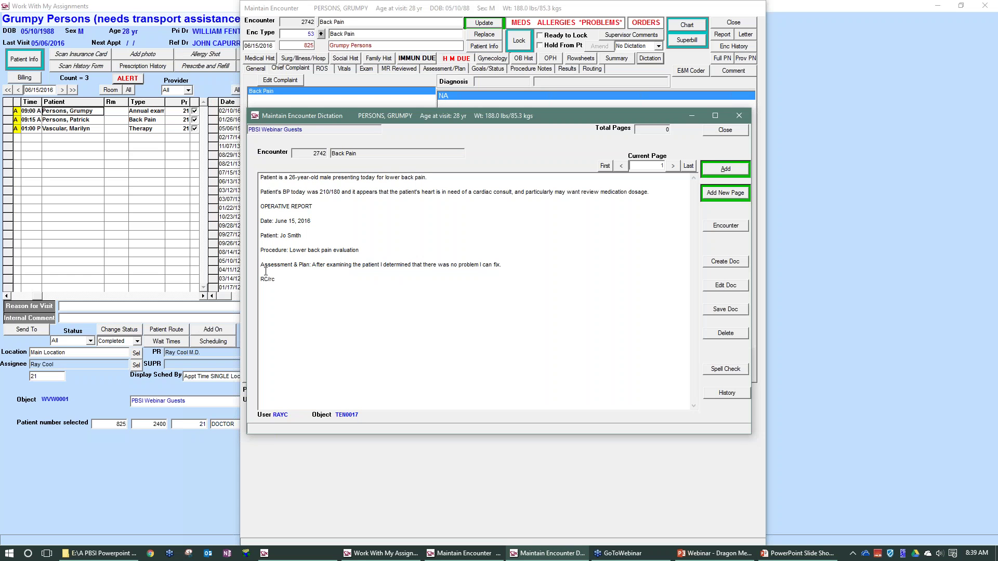
pyautogui.moveTo(278, 280); pyautogui.dragTo(255, 209)
pyautogui.press('Delete')
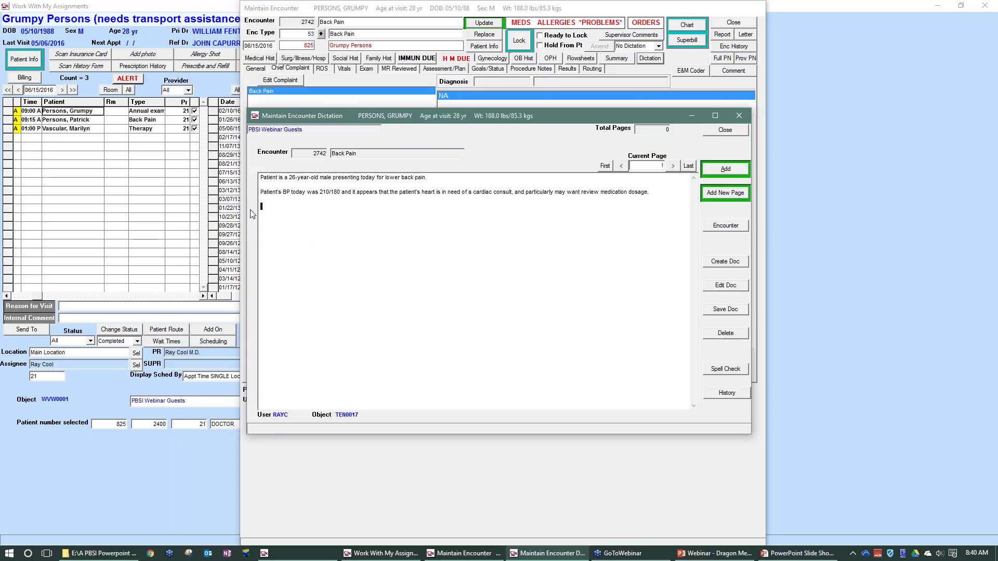
# Dictate a "Plan of treatment" paragraph about the medication course, printed instructions and Prilosec, using [] blanks for the course name and following medications.
pyautogui.press('KP_Add')
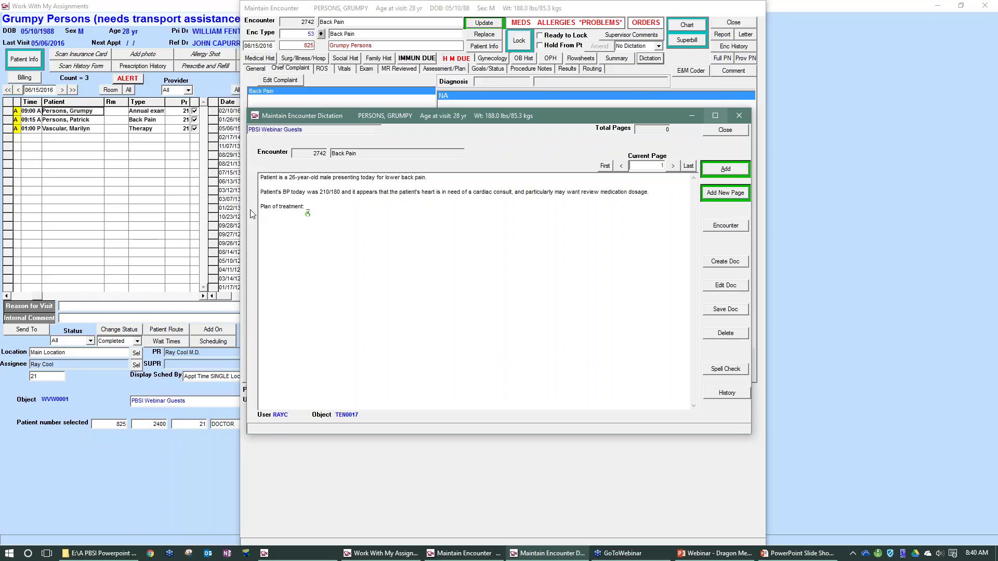
pyautogui.write('I gave the patient a course of Medrol Dosepak and gave the patient printed instructions how to use it and Prilosec prevent stomach problems.  I told the patient')
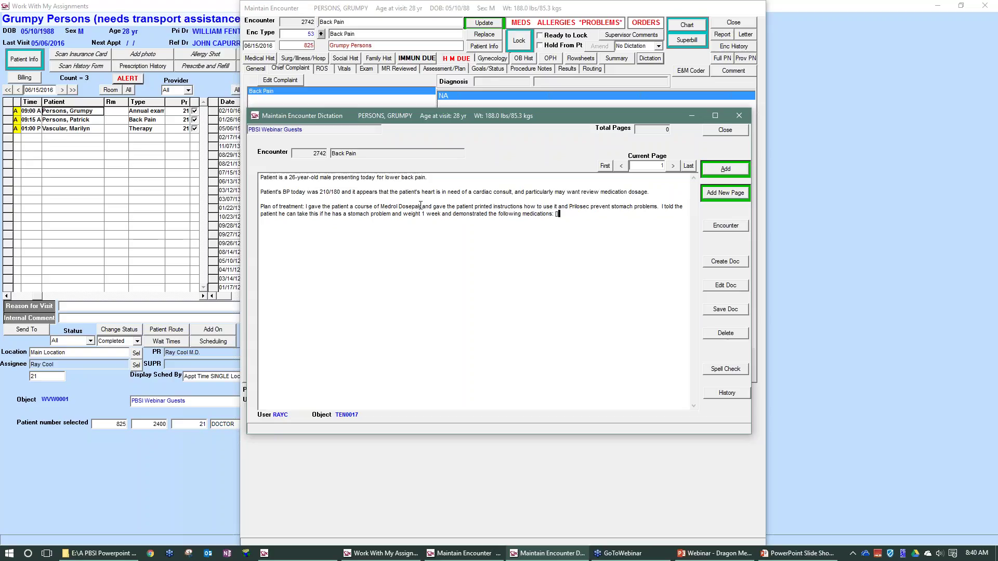
pyautogui.moveTo(422, 207); pyautogui.dragTo(382, 210)
pyautogui.press('Delete')
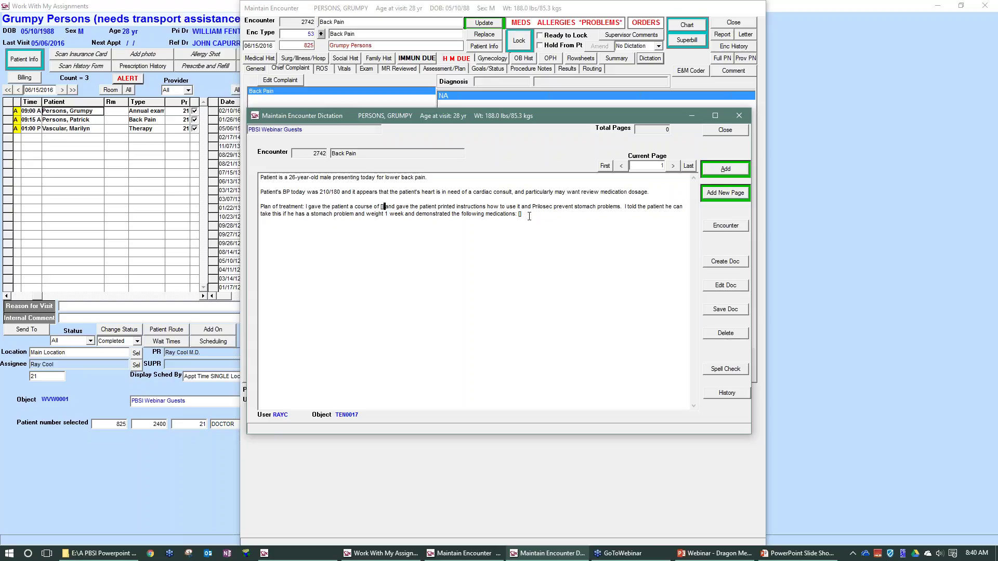
# Make the plan-of-treatment paragraph a voice shortcut, and dictate a test sentence about the therapy treatment plan followed by the template.
pyautogui.moveTo(530, 216); pyautogui.dragTo(260, 206)
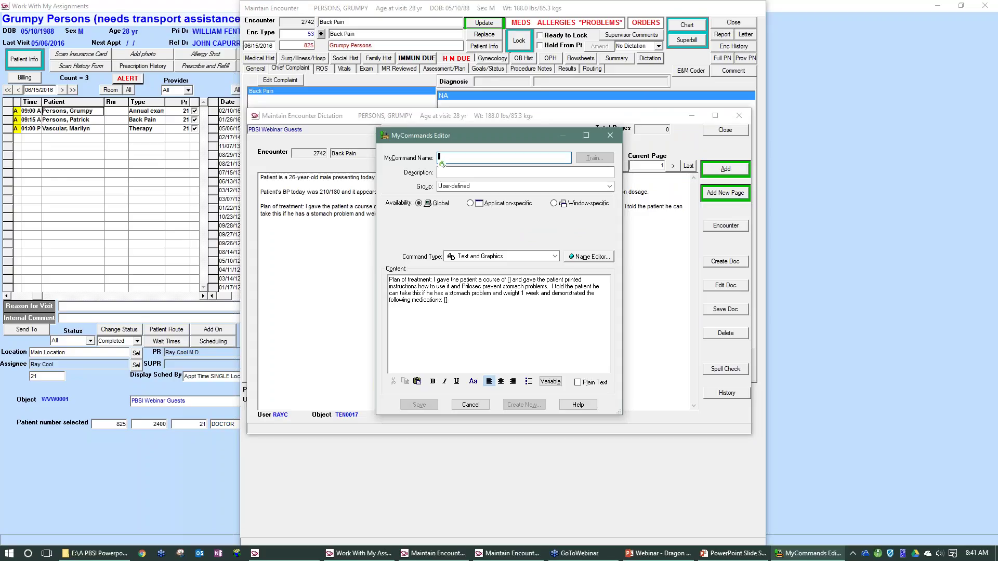
pyautogui.write('therapy treatment plan and the patient was fine.')
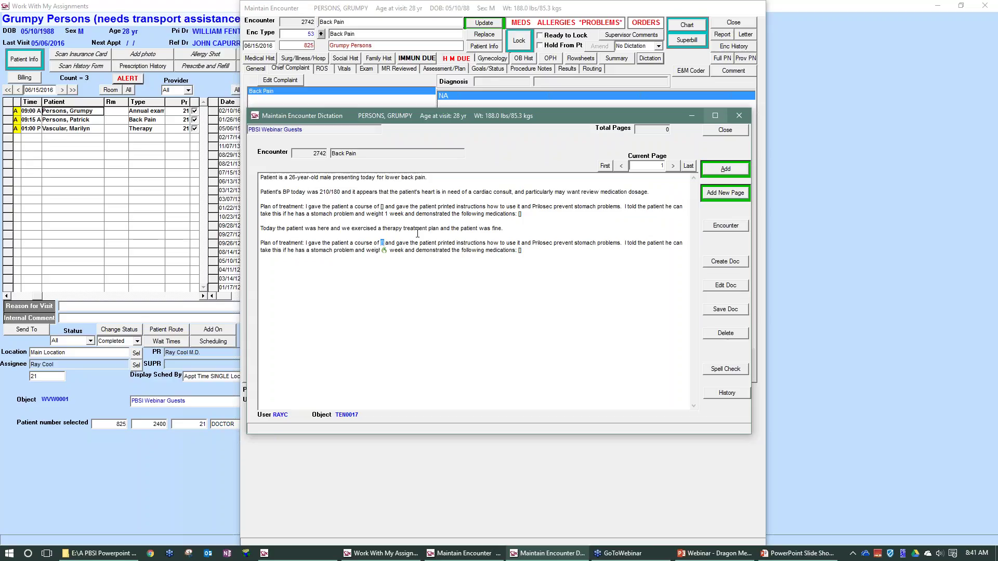
# Fill the blanks of the inserted plan-of-treatment template with "Darvocet" and "No other medications".
pyautogui.moveTo(441, 228); pyautogui.dragTo(383, 228)
pyautogui.click(457, 229)
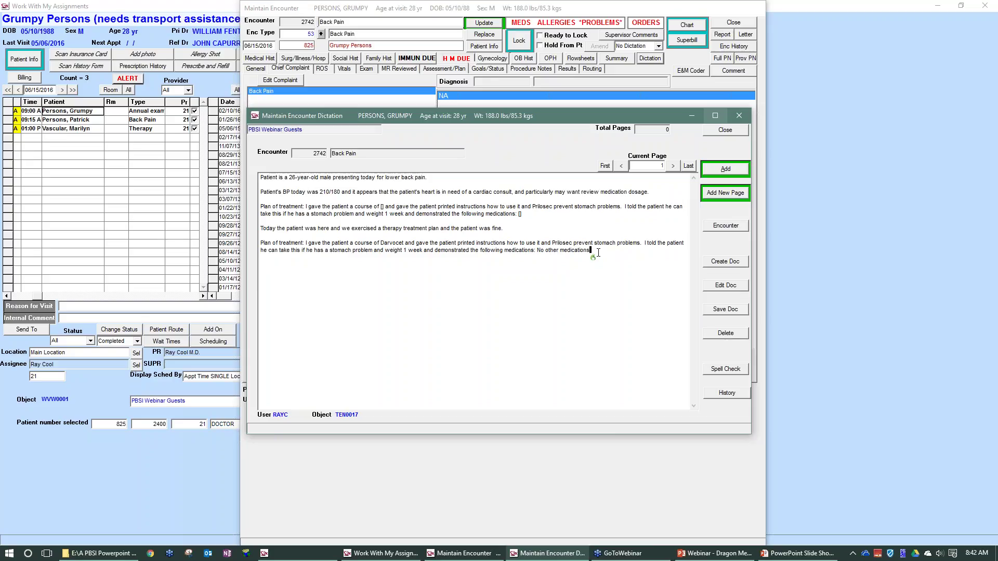
# Delete the "Today the patient was here" sentence and the filled-in plan-of-treatment paragraph below it.
pyautogui.moveTo(598, 253); pyautogui.dragTo(257, 227)
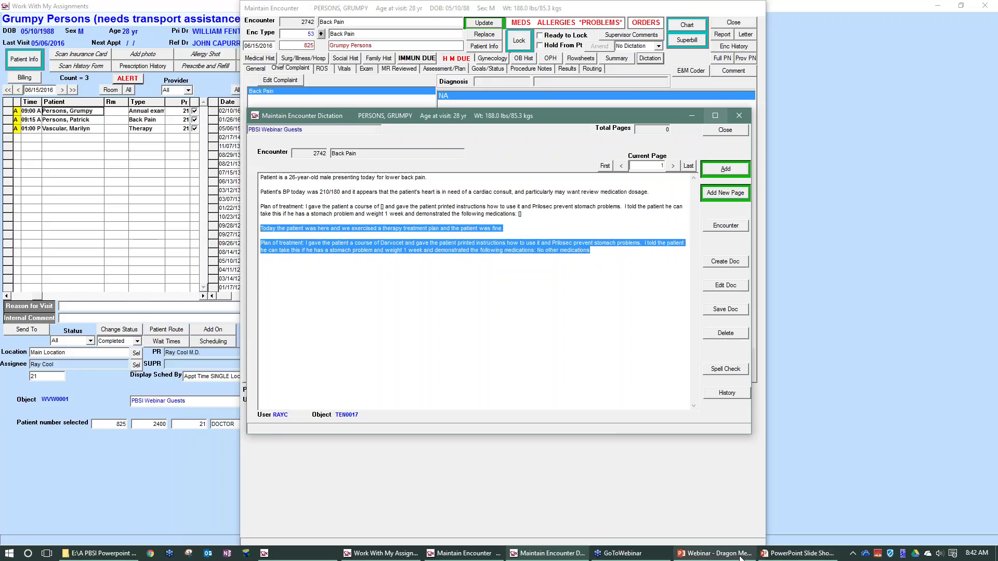
pyautogui.moveTo(715, 554)
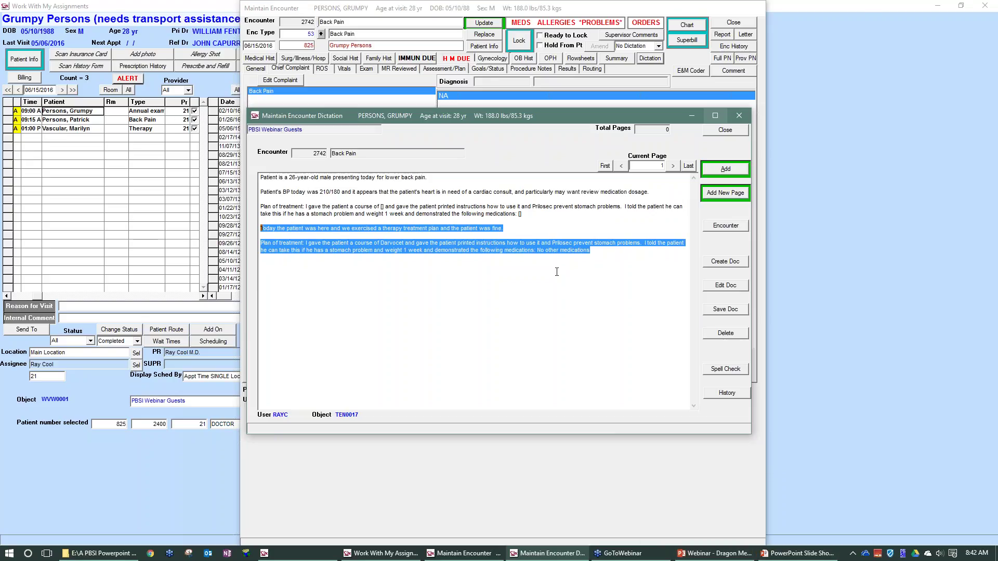
pyautogui.moveTo(597, 250); pyautogui.dragTo(296, 217)
pyautogui.press('Delete')
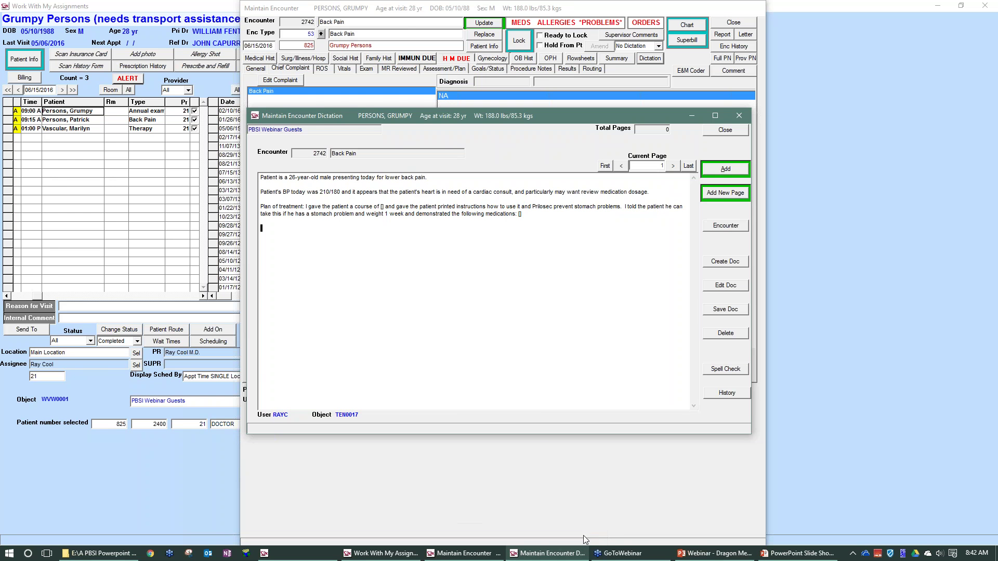
# Switch to the PowerPoint slide show to view the What-can-I-say? item on the key features slide.
pyautogui.hotkey('alt', 'Tab')
pyautogui.hotkey('alt', 'Tab')
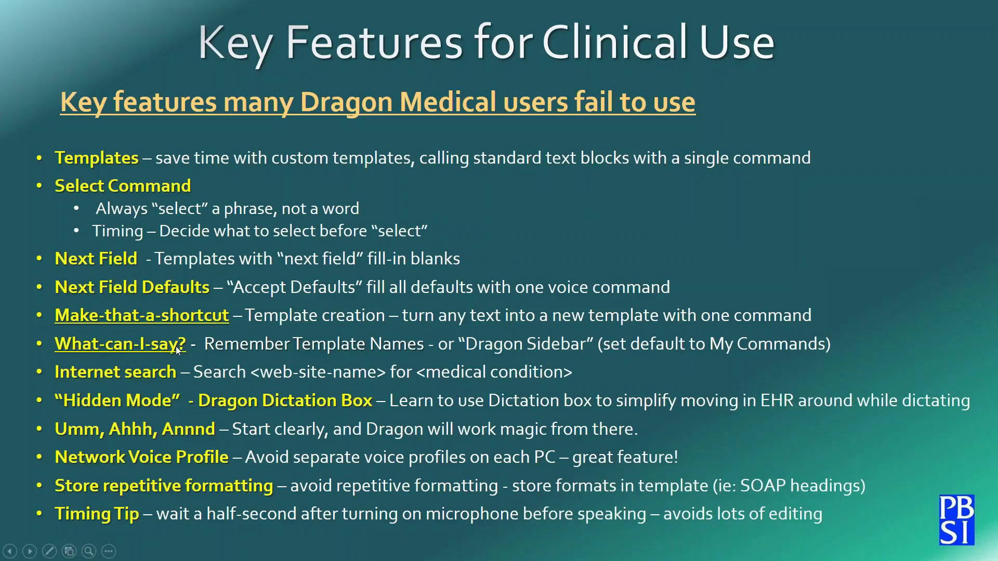
# Switch to the encounter dictation window and look through the MyCommands list of templates in the Dragon Sidebar.
pyautogui.hotkey('alt', 'Tab')
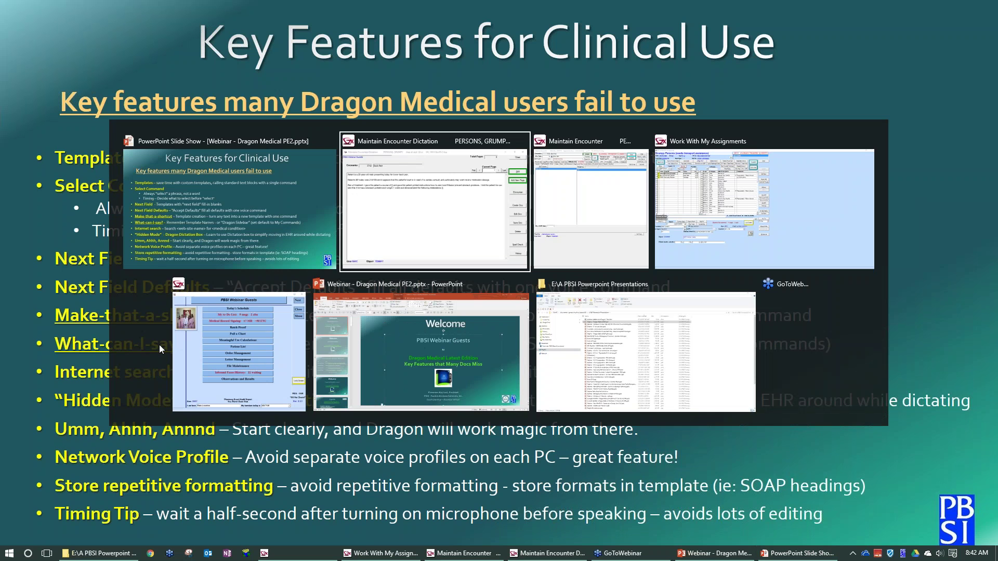
pyautogui.hotkey('alt', 'Tab')
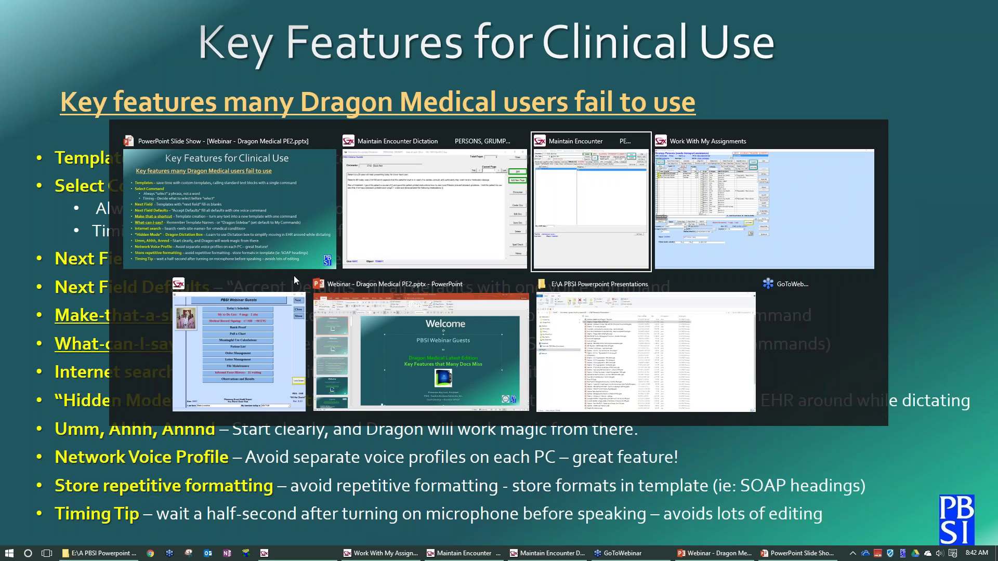
pyautogui.click(509, 186)
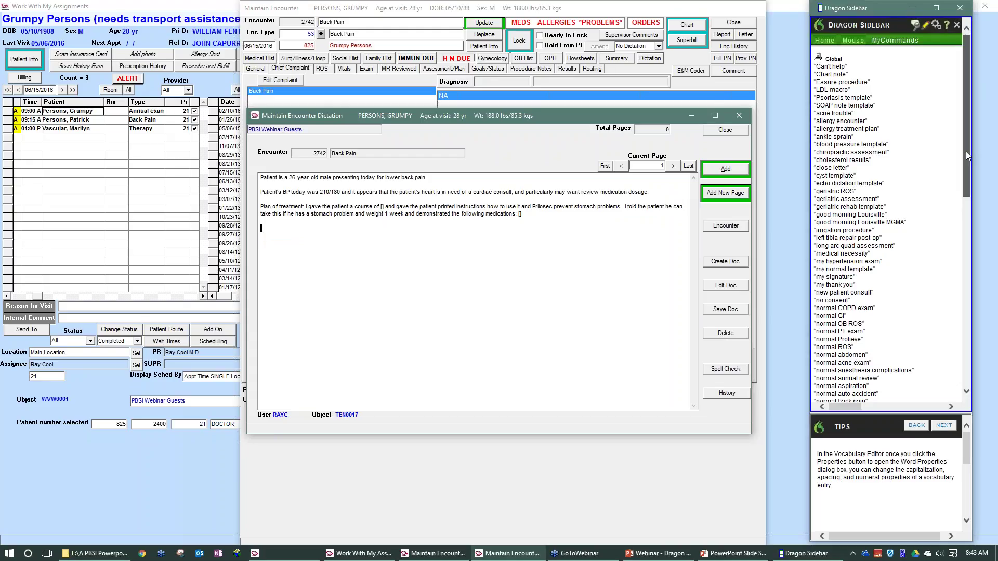
pyautogui.moveTo(966, 152); pyautogui.dragTo(992, 340)
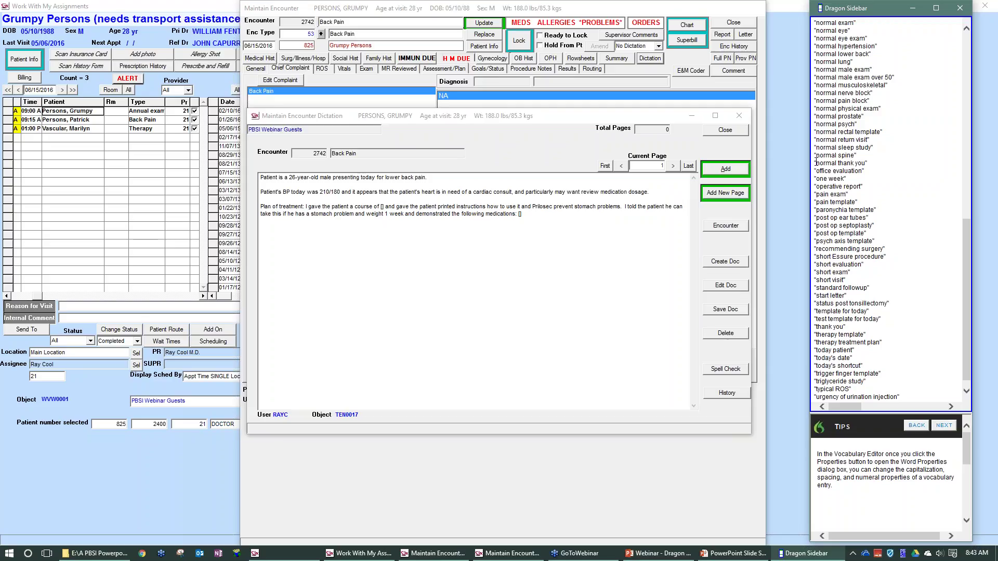
# Insert letter-closing and thank-you templates below the plan-of-treatment paragraph by voice, and delete the inserted text.
pyautogui.click(548, 220)
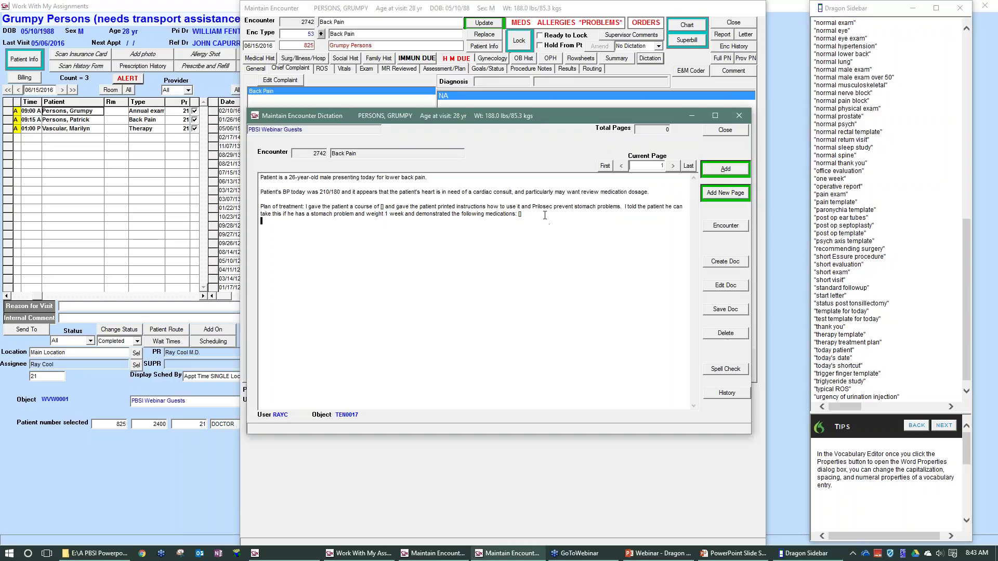
pyautogui.press('Return')
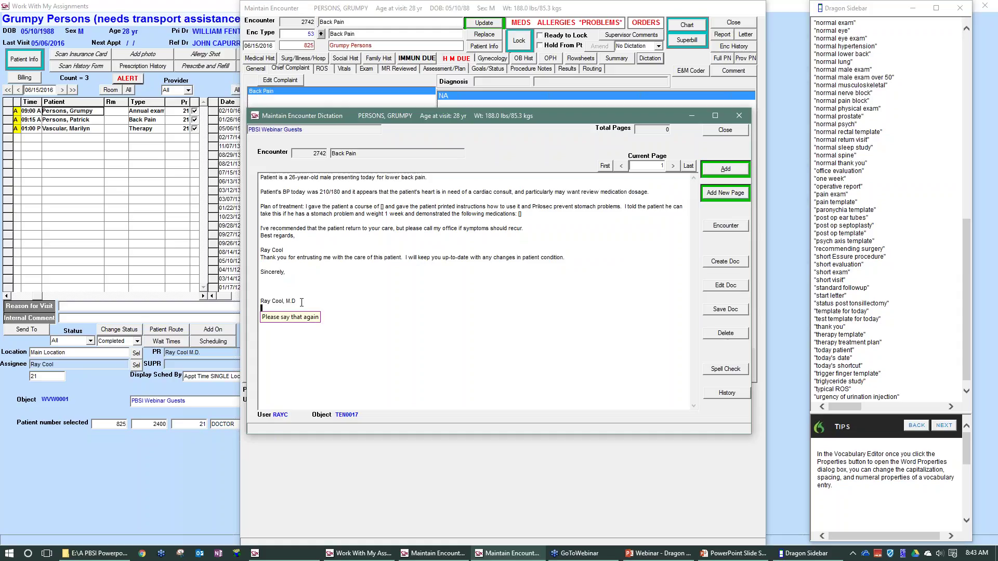
pyautogui.moveTo(302, 302); pyautogui.dragTo(243, 226)
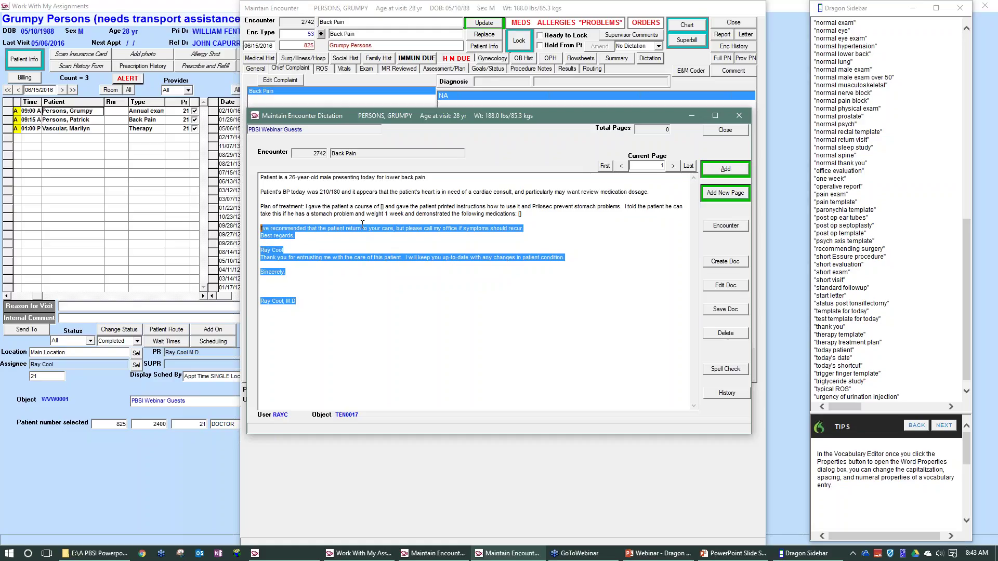
pyautogui.press('Delete')
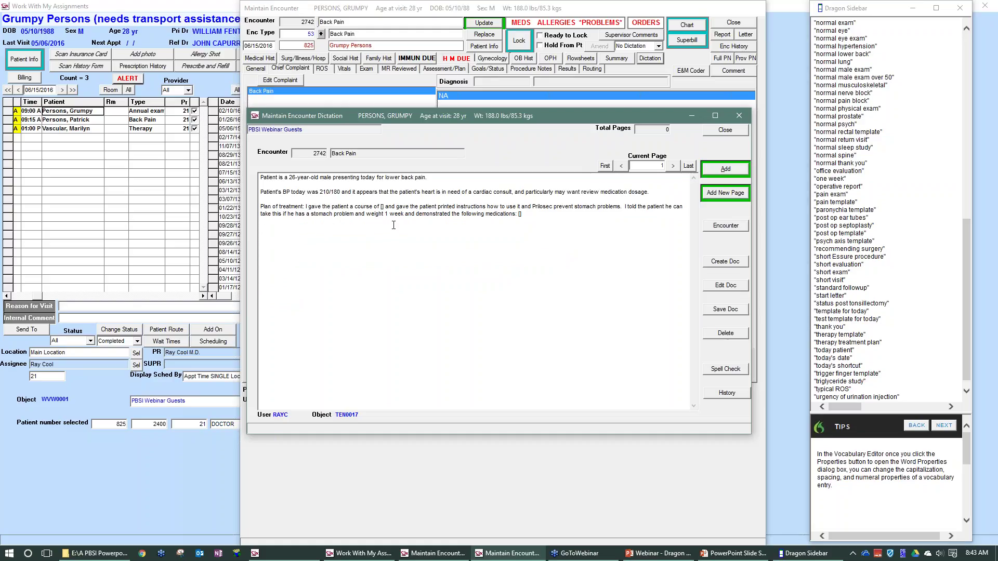
# Switch to the PowerPoint slide show to view the Internet search item on the key features slide.
pyautogui.hotkey('alt', 'Tab')
pyautogui.hotkey('alt', 'Tab')
pyautogui.hotkey('alt', 'Tab')
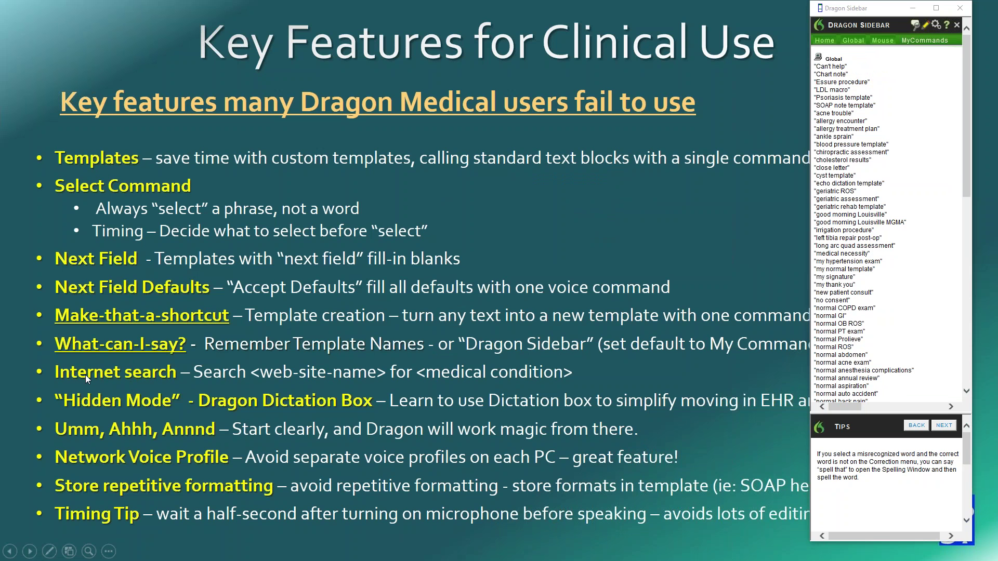
# Search UpToDate for lower back pain by voice and open the "Clinical evaluation of musculoskeletal chest pain" article.
pyautogui.hotkey('alt', 'Tab')
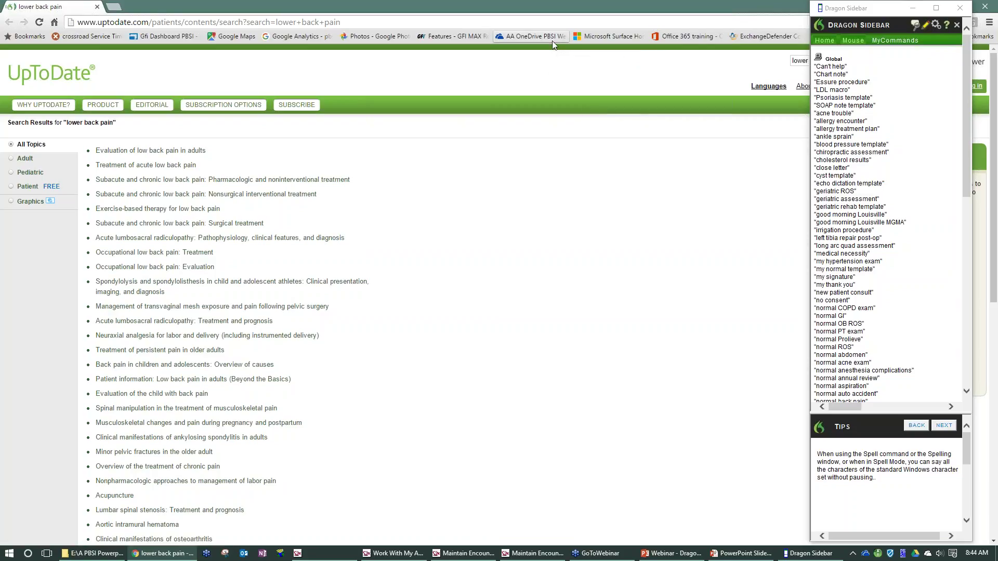
pyautogui.press('End')
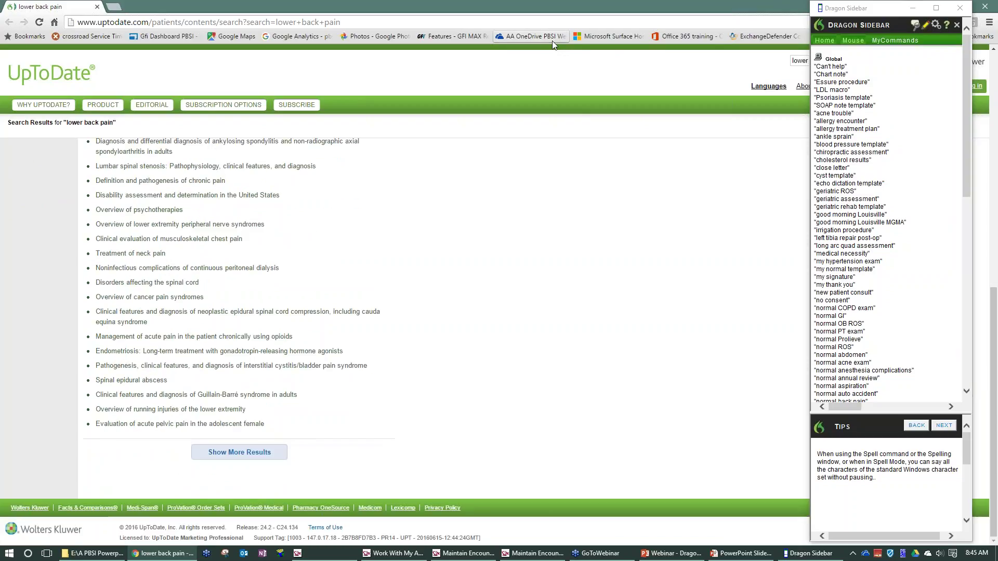
pyautogui.click(198, 240)
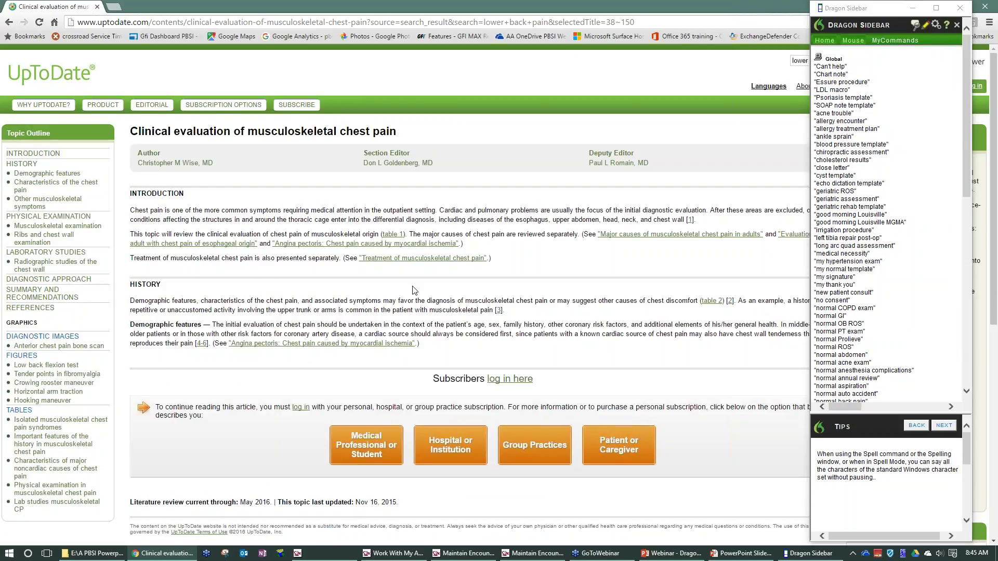
# Switch from the browser back to the key features slide in the PowerPoint slide show.
pyautogui.hotkey('alt', 'Tab')
pyautogui.hotkey('alt', 'Tab')
pyautogui.hotkey('alt', 'Tab')
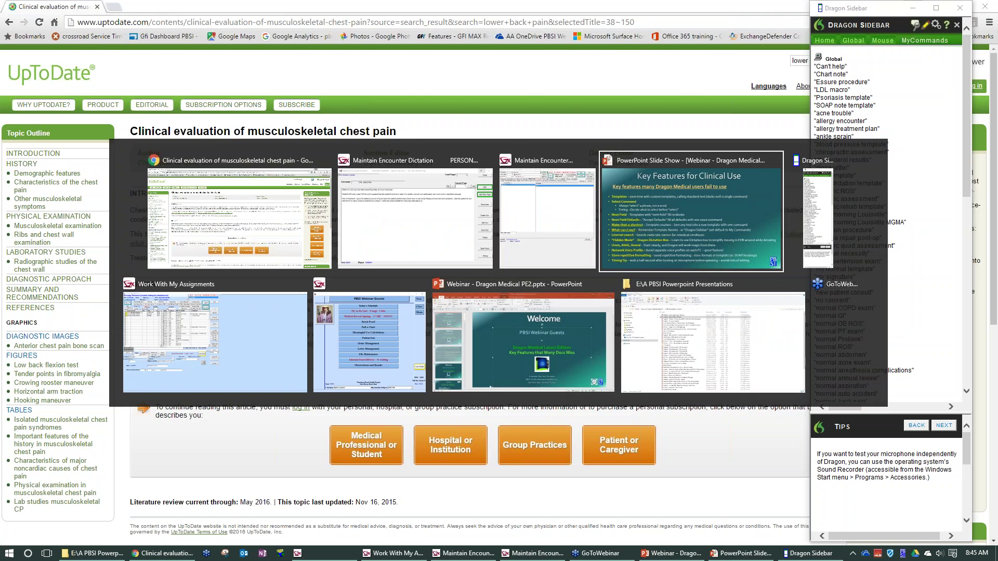
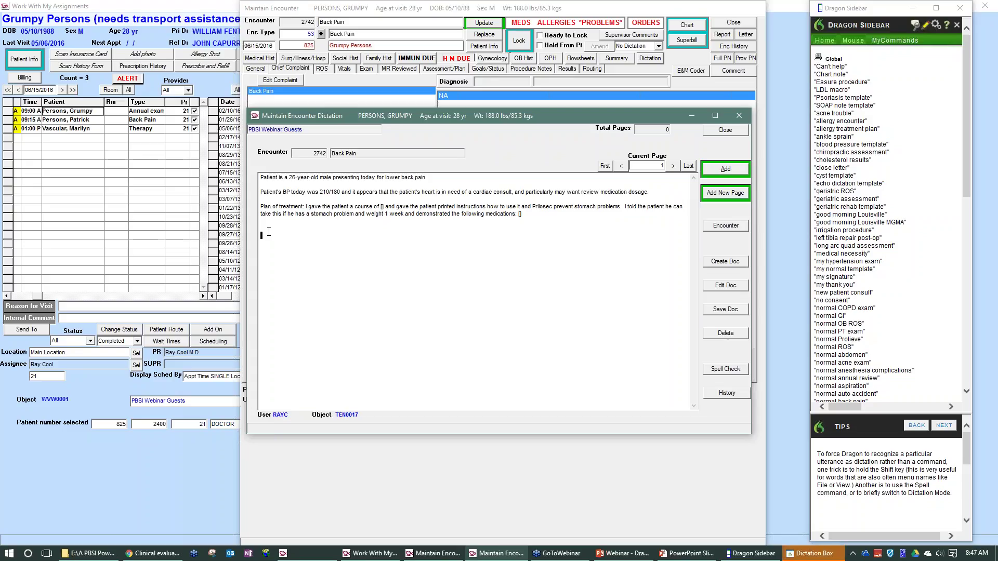
# Restore the Dictation Box over the patient's encounter and close the Dragon Sidebar.
pyautogui.click(818, 557)
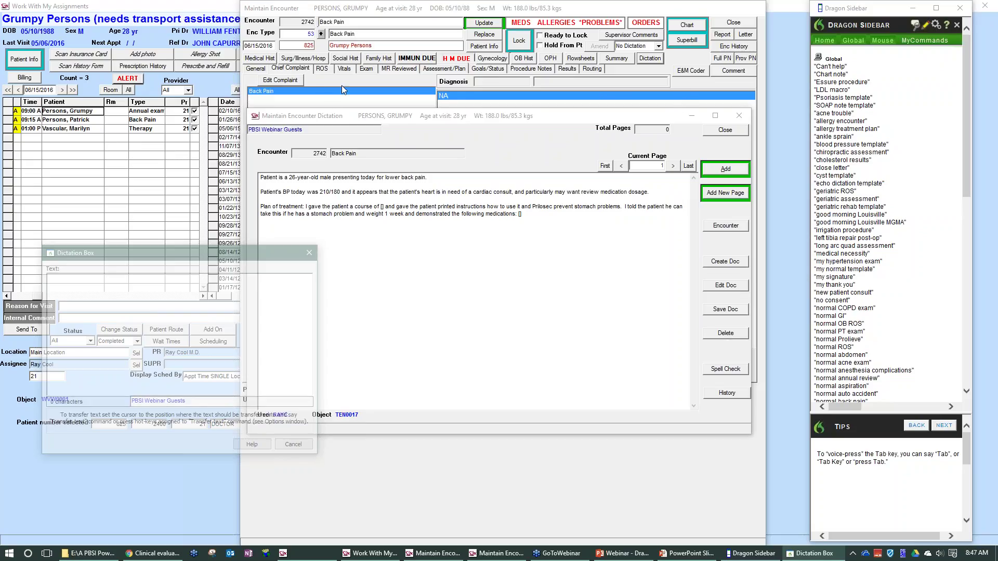
pyautogui.click(328, 114)
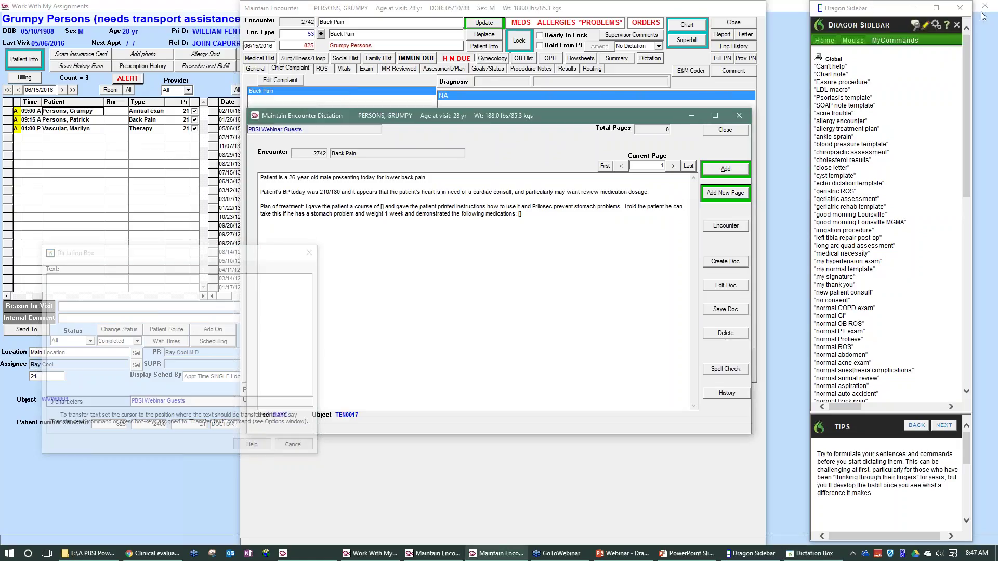
pyautogui.click(960, 7)
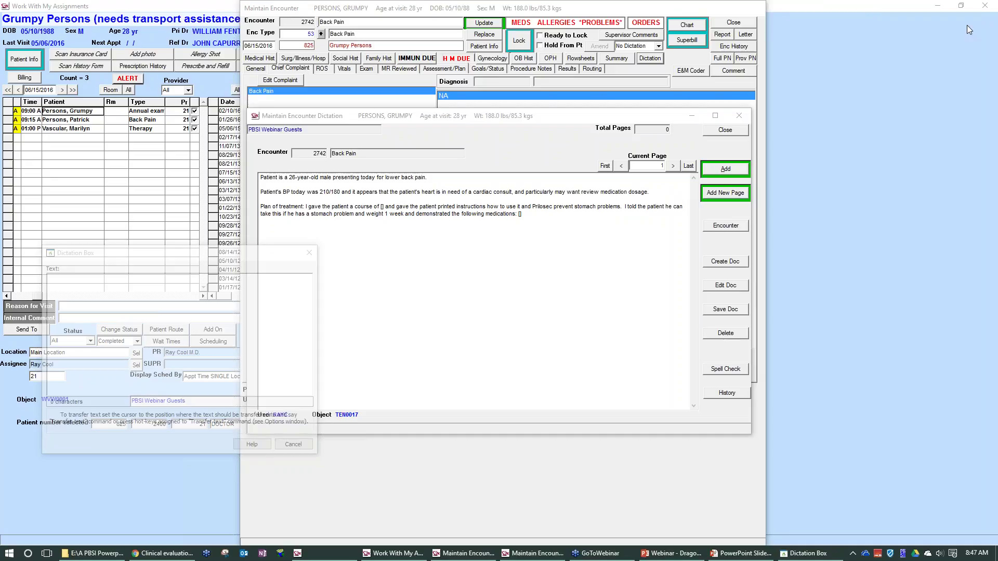
# Close the encounter dictation and, while viewing the patient's lab summary, dictate the HDL and triglycerides comment into the Dictation Box.
pyautogui.click(744, 130)
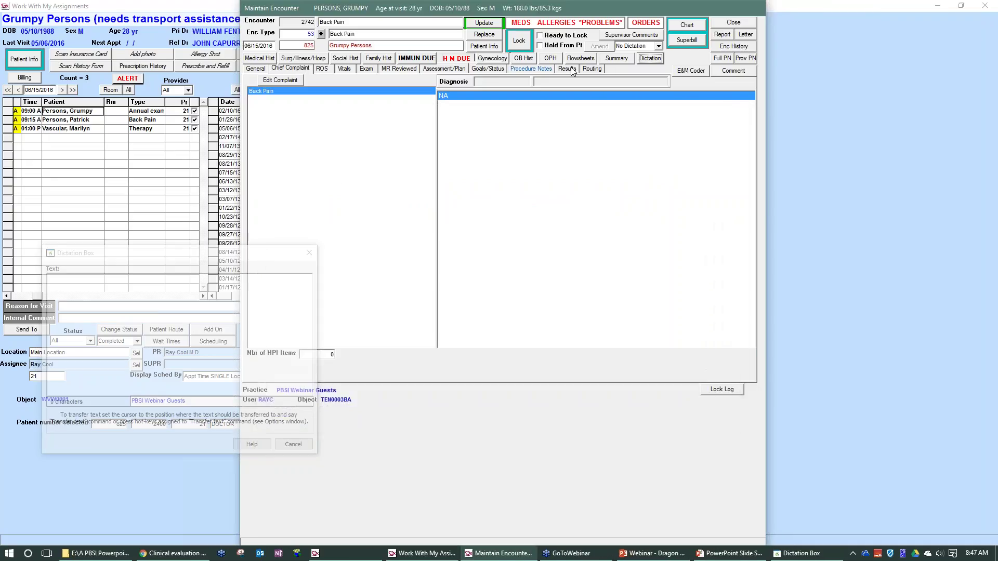
pyautogui.click(615, 58)
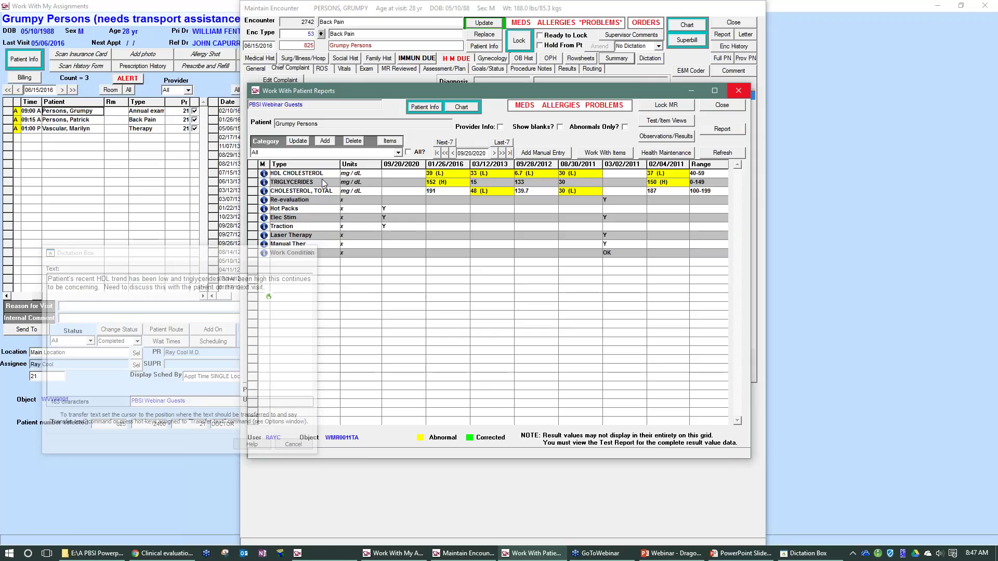
pyautogui.click(722, 107)
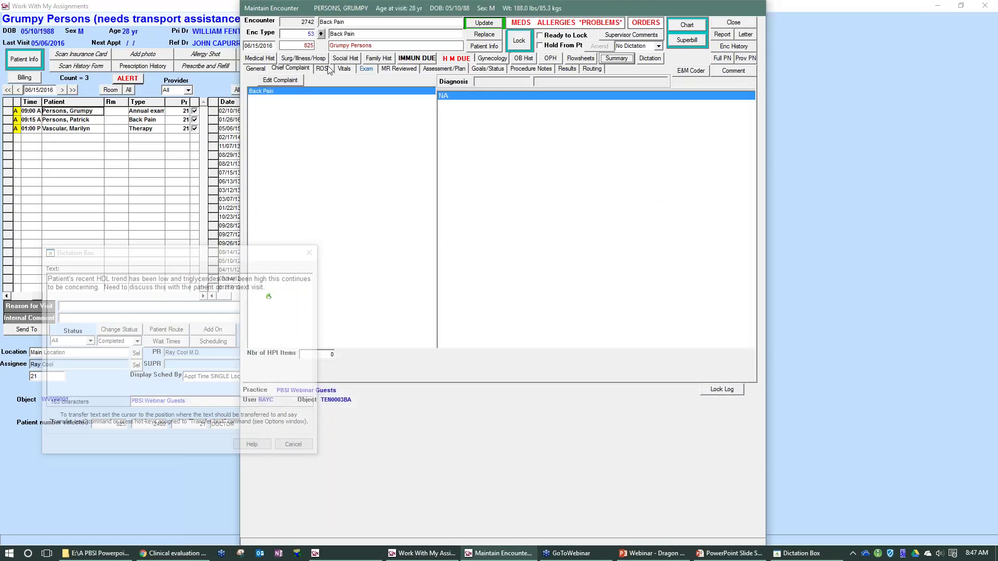
# Review the encounter vitals and previous progress note while dictating comments on the vitals and weekly injection into the Dictation Box.
pyautogui.click(344, 68)
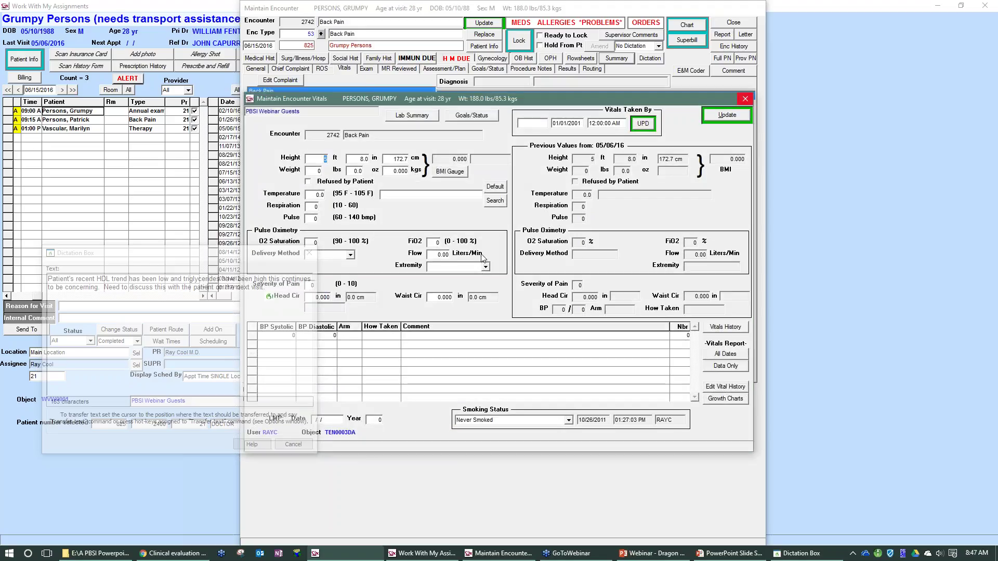
pyautogui.click(745, 99)
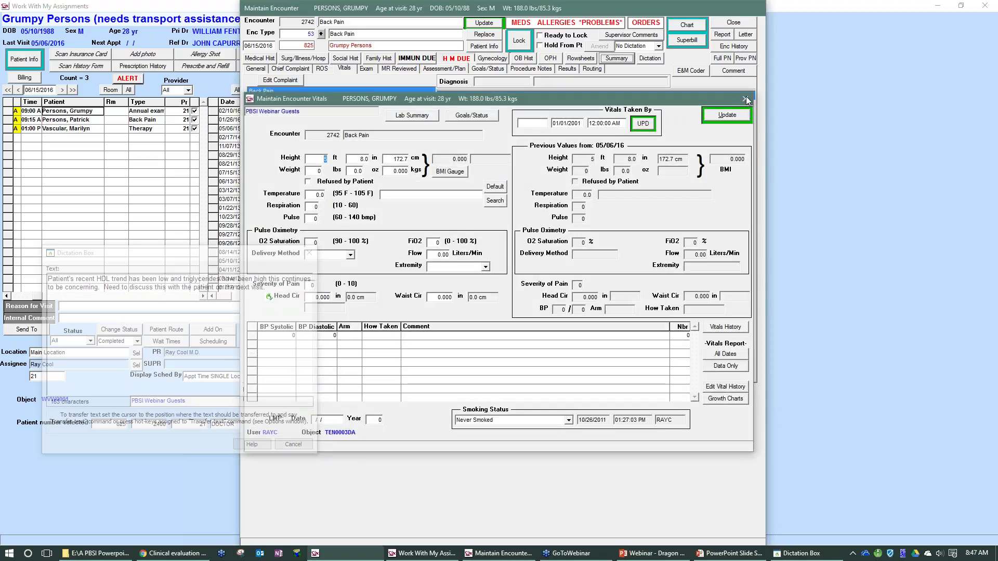
pyautogui.click(744, 60)
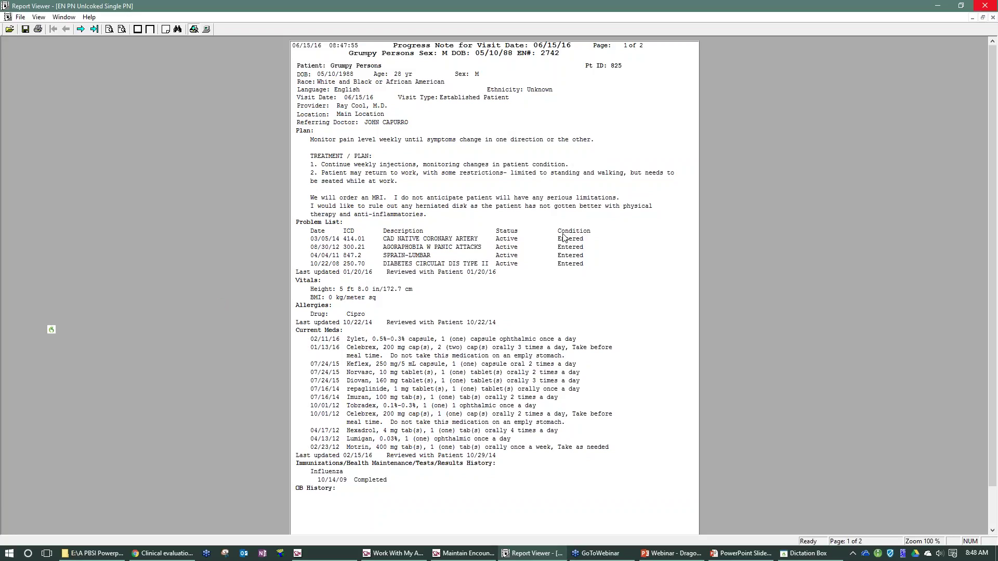
pyautogui.click(991, 7)
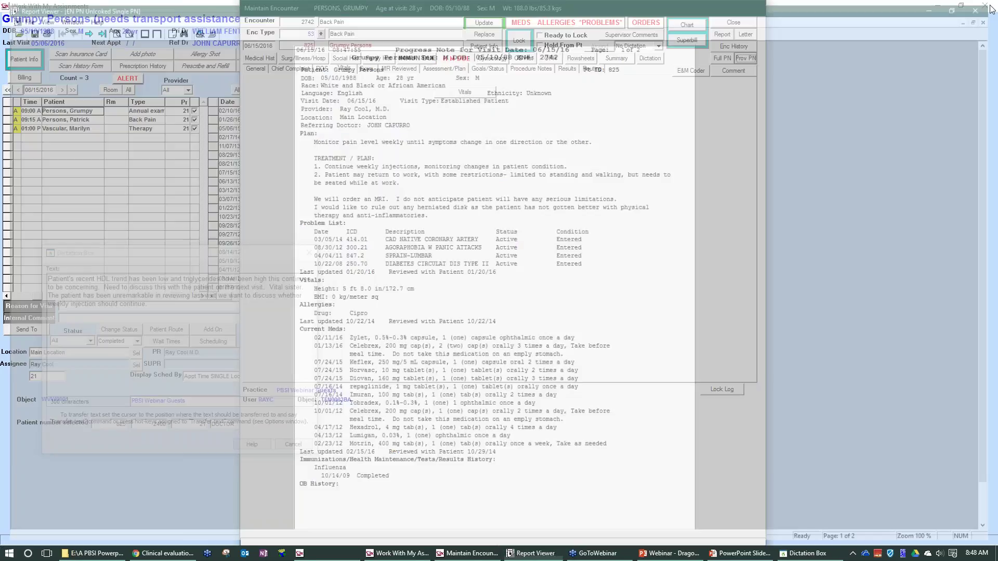
# Transfer the Dictation Box text into the encounter dictation and delete the stray text dictated below it.
pyautogui.click(650, 58)
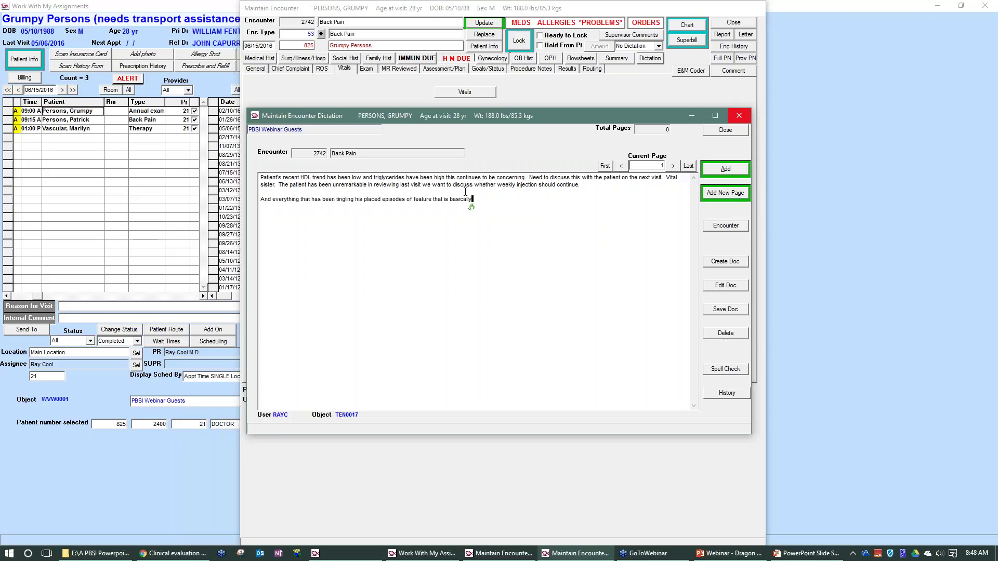
pyautogui.moveTo(484, 203); pyautogui.dragTo(259, 201)
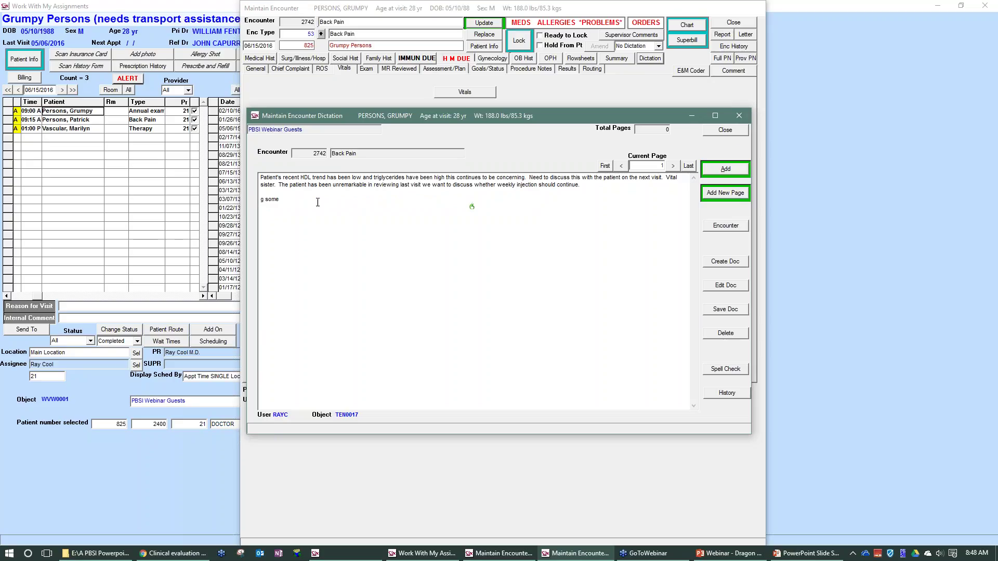
pyautogui.moveTo(312, 203); pyautogui.dragTo(260, 201)
pyautogui.press('Delete')
# Switch to the PowerPoint slide show to view the "Umm, Ahhh, Annnd" item on the key features slide.
pyautogui.hotkey('alt', 'Tab')
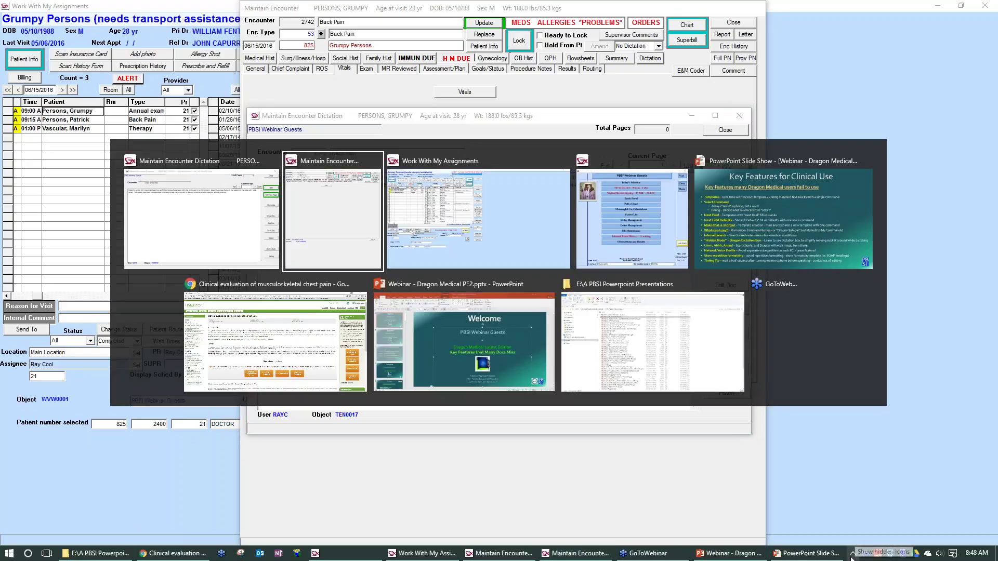
pyautogui.hotkey('alt', 'Tab')
pyautogui.hotkey('alt', 'Tab')
pyautogui.hotkey('alt', 'Tab')
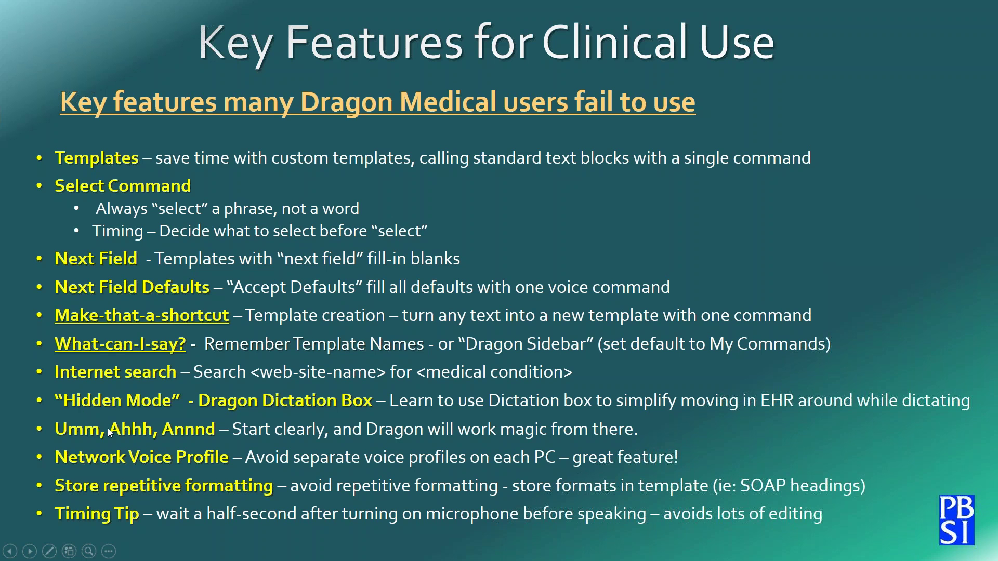
# In the encounter dictation, dictate "The patient is here today for an exam and my thought that the patient should probably be seen in the ER.".
pyautogui.hotkey('alt', 'Tab')
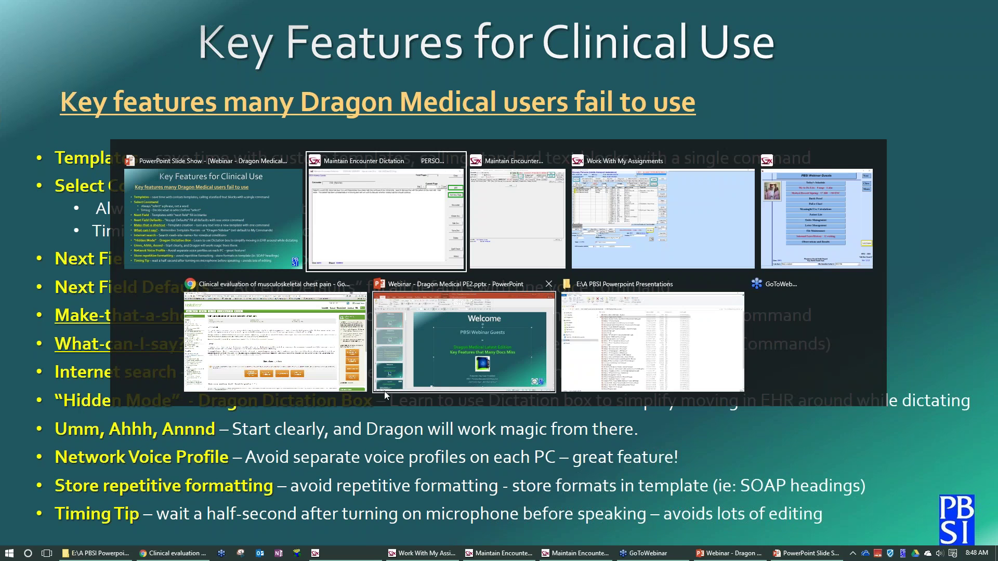
pyautogui.click(385, 391)
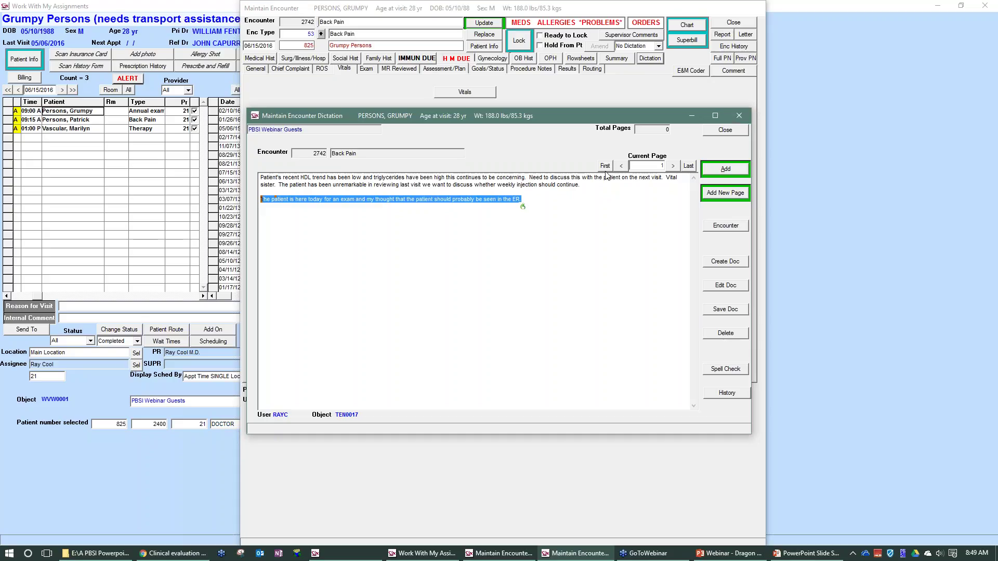
pyautogui.click(545, 198)
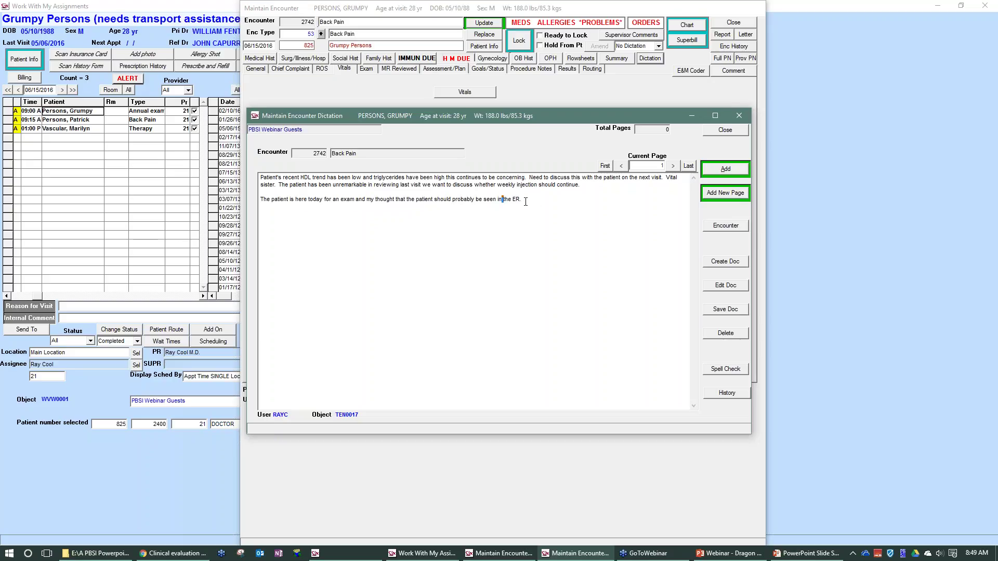
pyautogui.moveTo(526, 202); pyautogui.dragTo(235, 210)
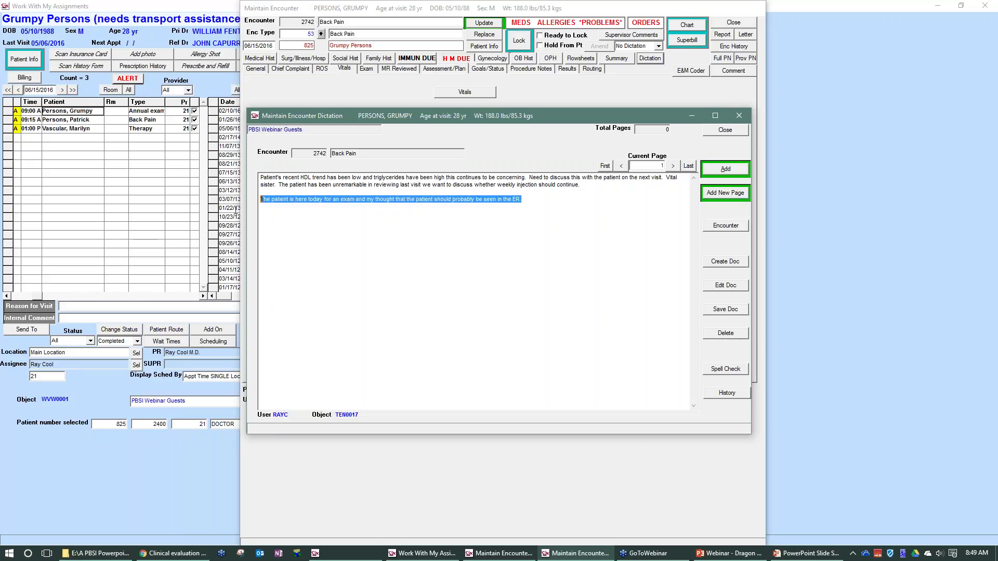
pyautogui.click(527, 202)
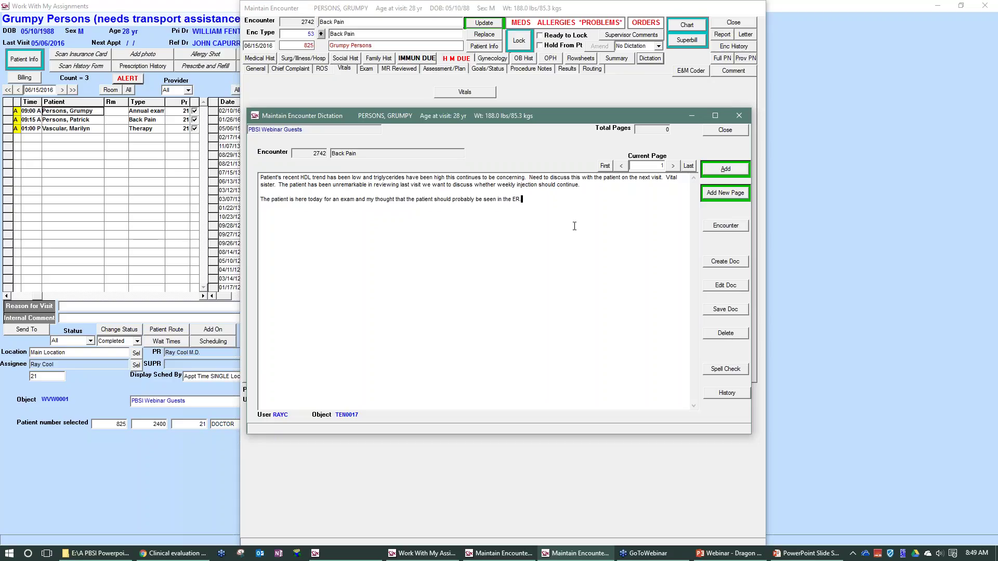
# Return to the PowerPoint slide show to continue through the key features slide.
pyautogui.hotkey('alt', 'Tab')
pyautogui.hotkey('alt', 'Tab')
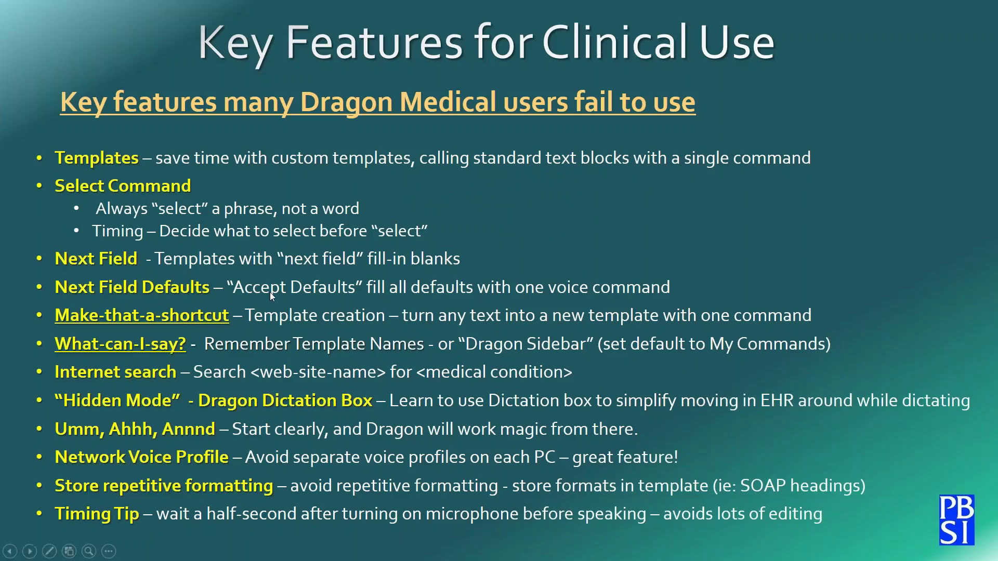